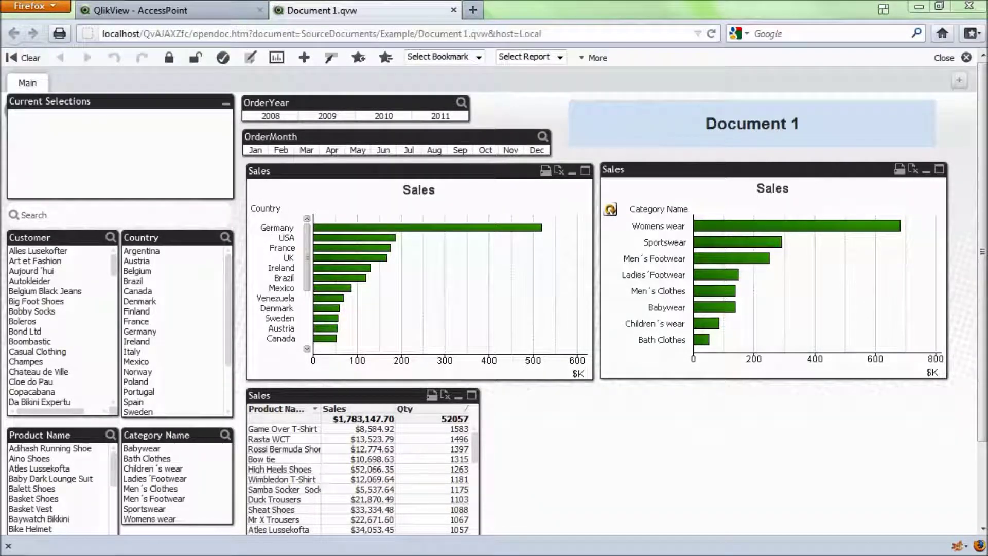
Open Document 1.qvw from the SourceDocuments\Example folder in QlikView Desktop
key(alt+Tab)
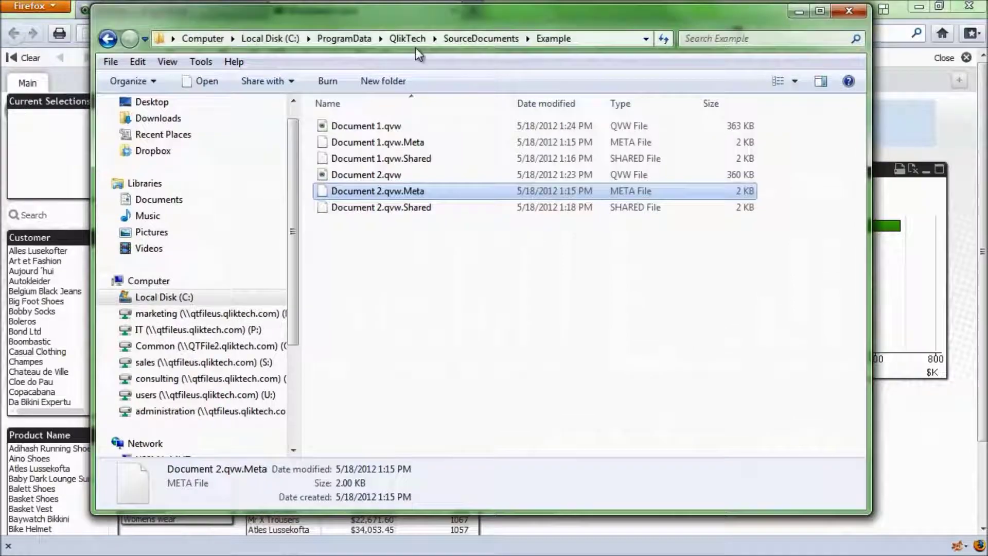
double_click(366, 129)
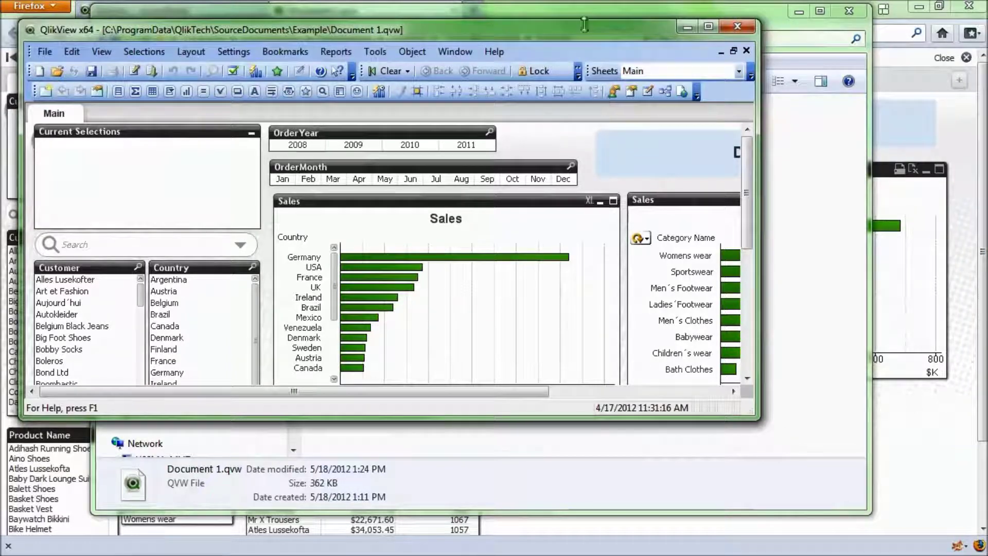
Maximize Document 1, select OrderYear 2010, and confirm the OrderYear list box's Object ID is LB07
double_click(582, 30)
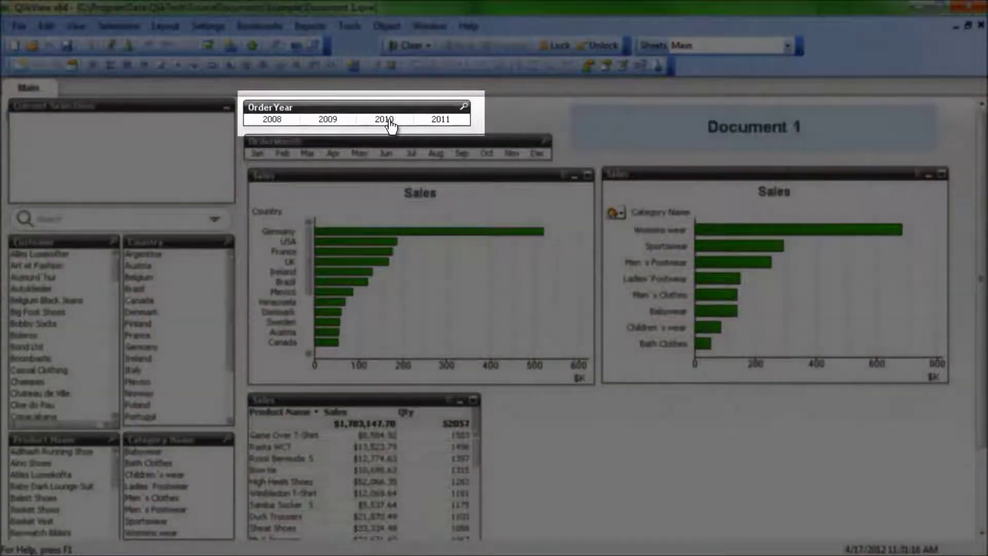
click(386, 121)
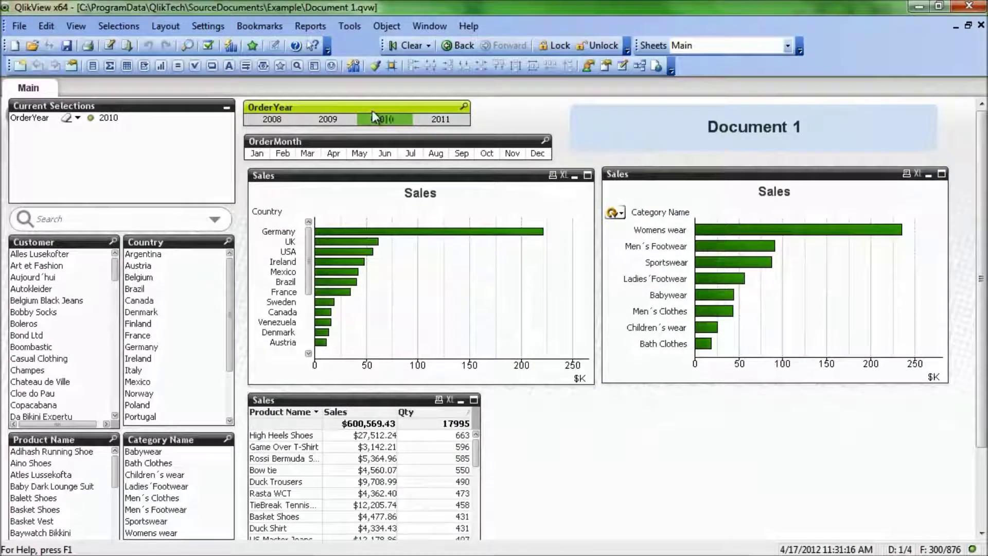
right_click(385, 111)
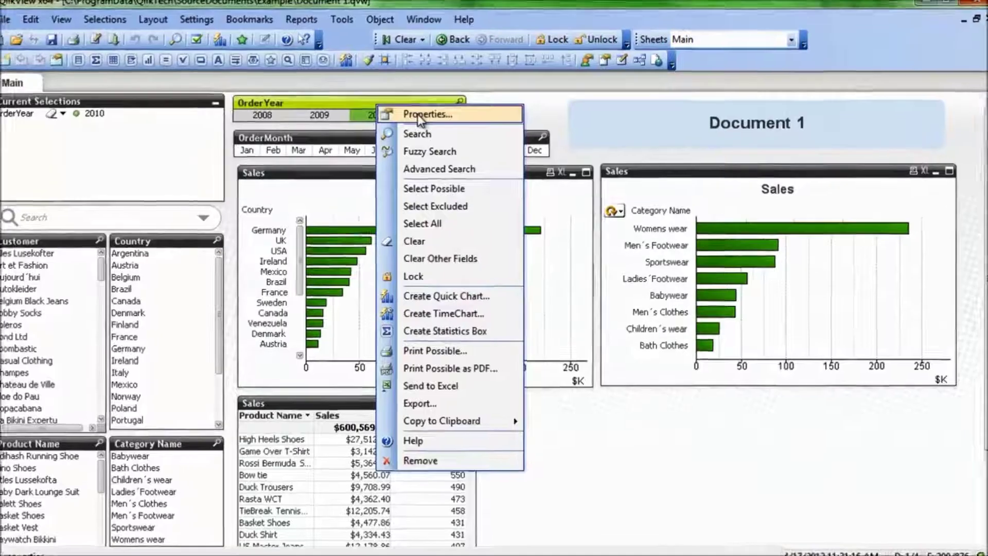
click(417, 114)
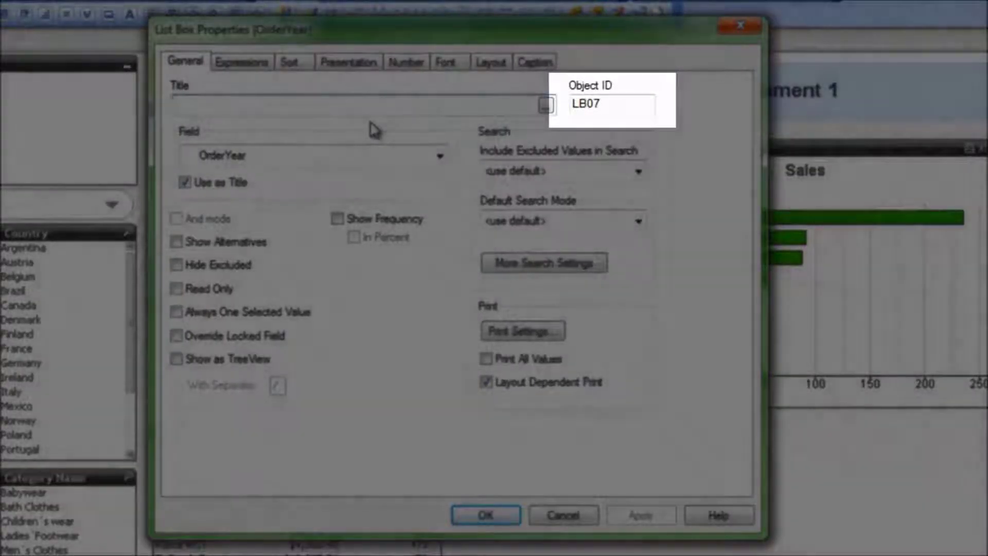
click(538, 515)
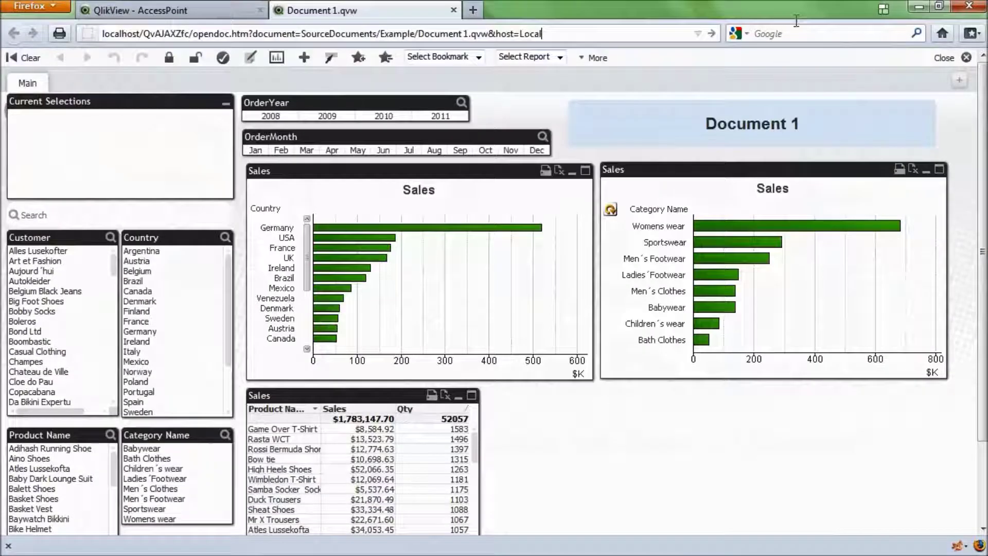
Append &select=LB07,2010 to Document 1's AccessPoint address in Firefox
click(799, 11)
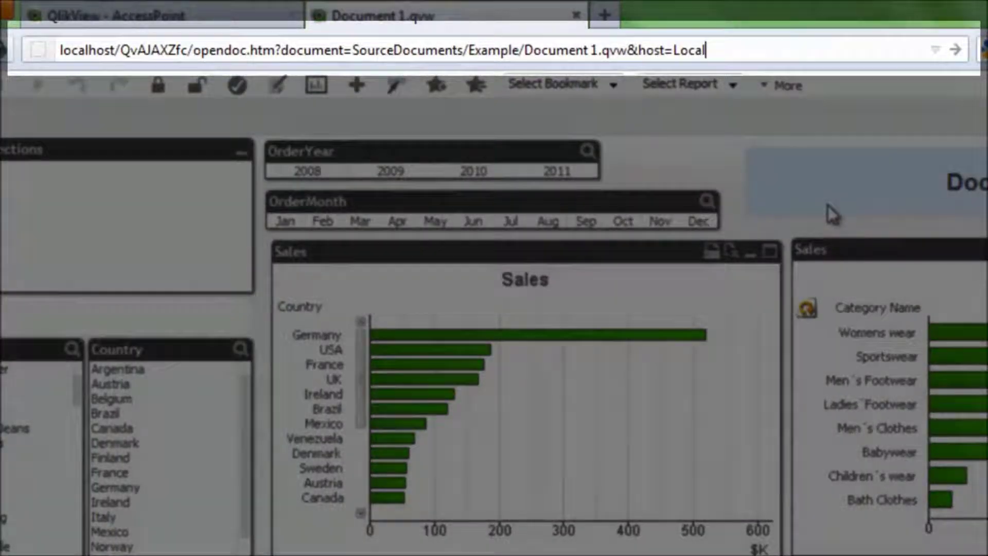
text(&select-)
key(BackSpace)
text(=)
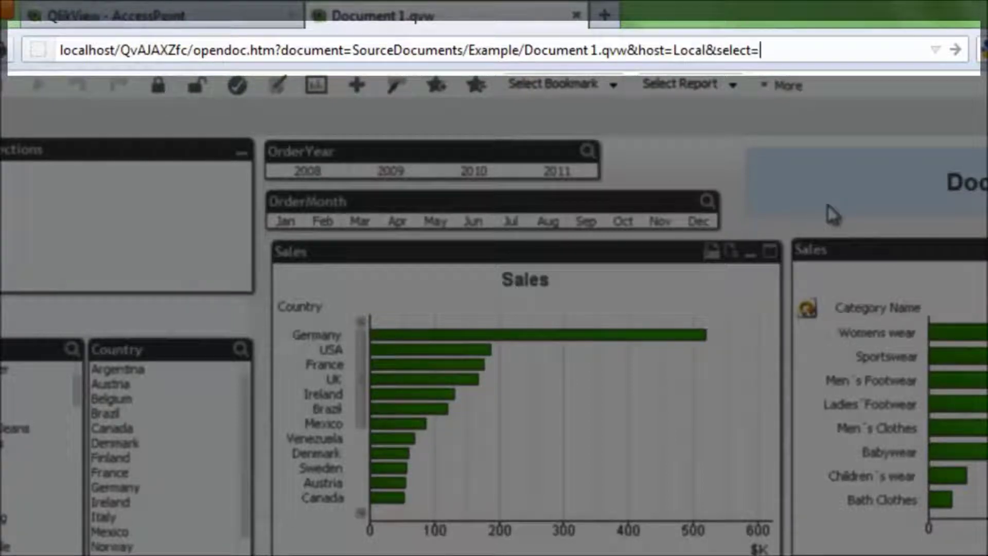
text(LB07,)
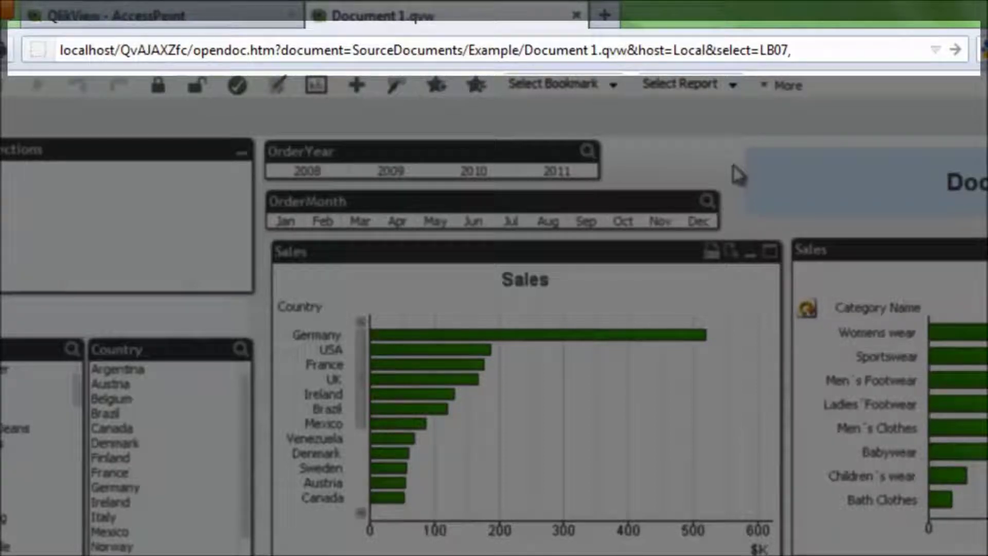
text(2010)
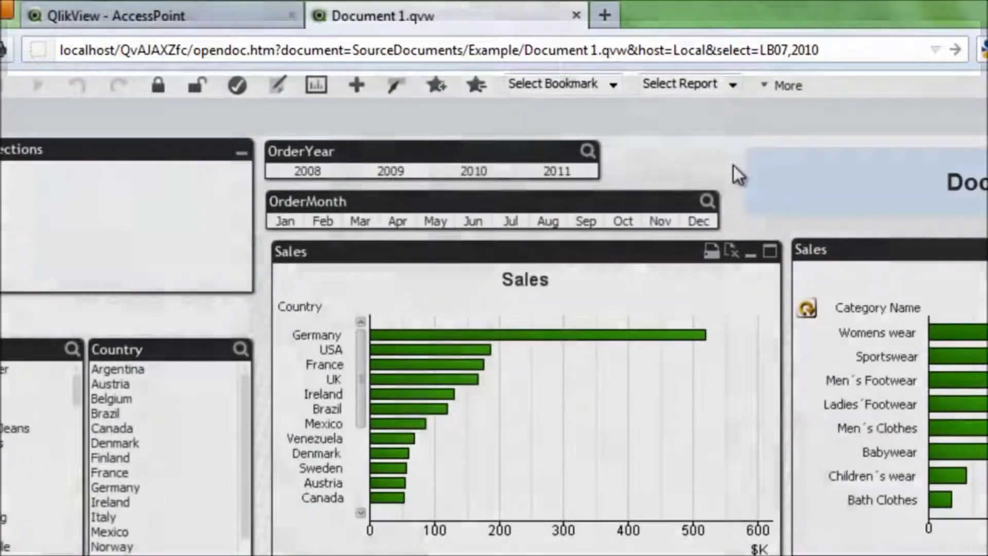
Copy the full Document 1 address with the selection parameter
key(ctrl+a)
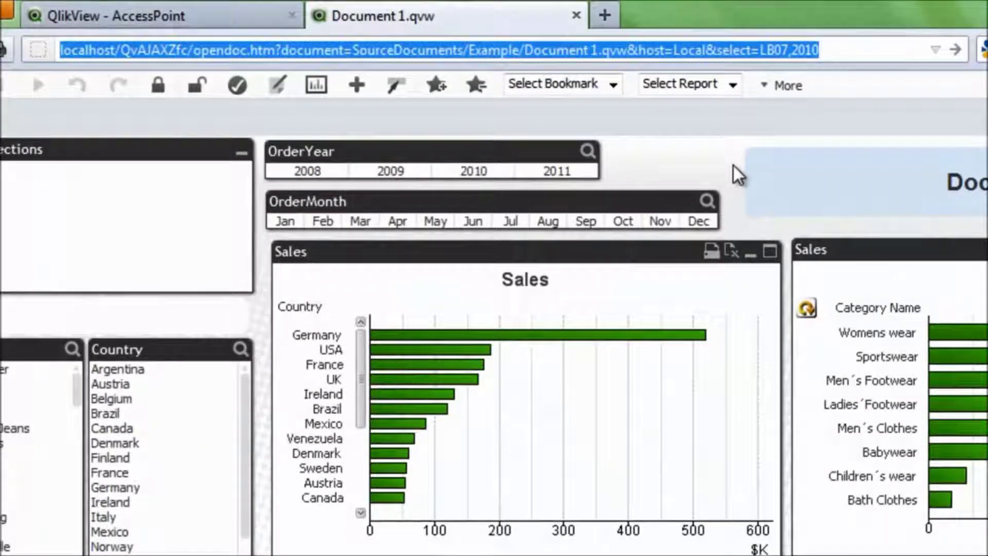
right_click(726, 51)
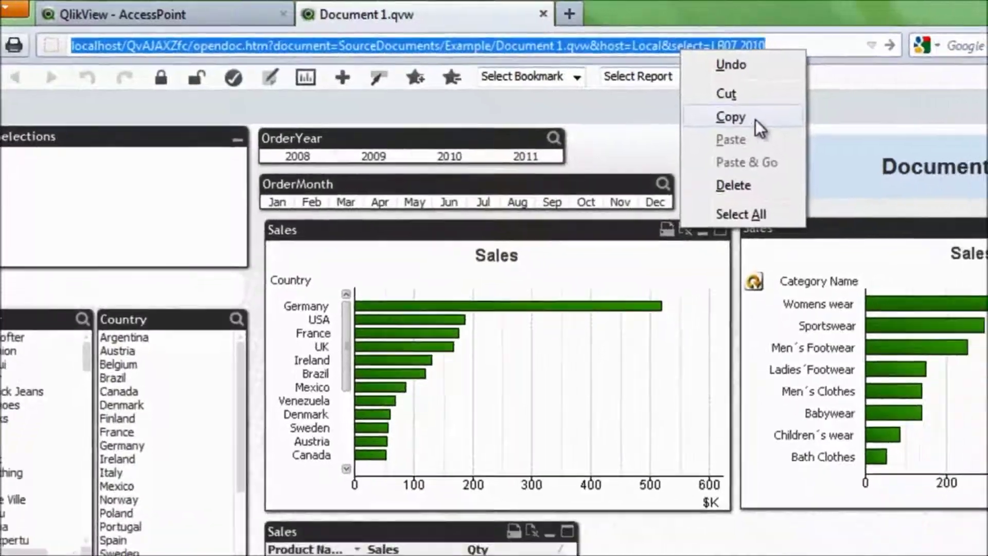
click(780, 128)
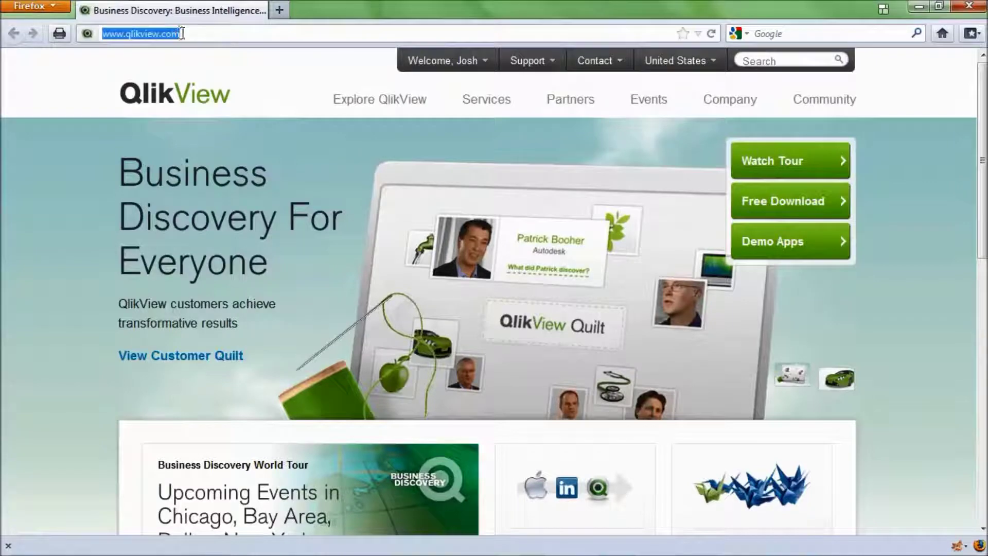
Paste the copied address into another page and load Document 1 with OrderYear 2010 selected
right_click(202, 34)
click(244, 99)
mouse_move(364, 130)
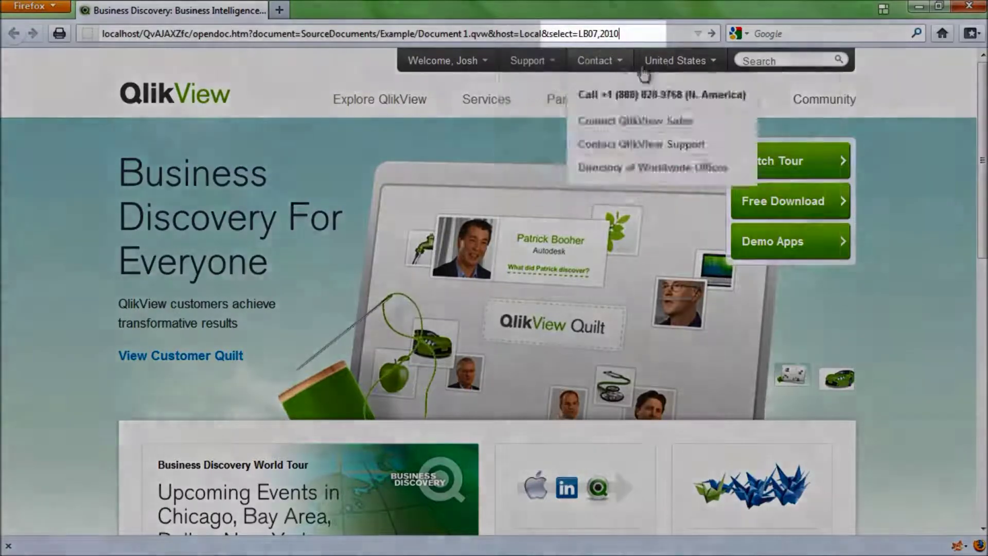
mouse_move(698, 77)
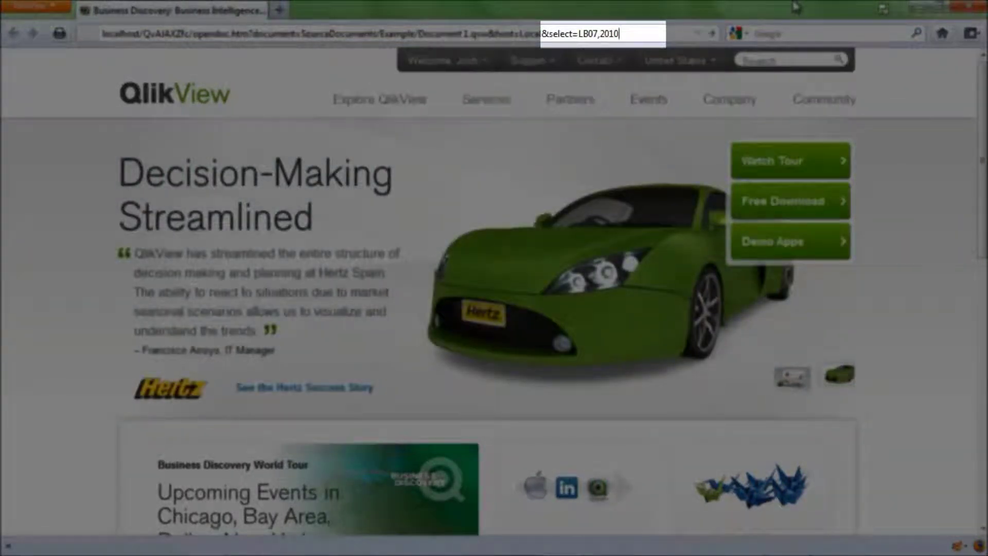
key(Return)
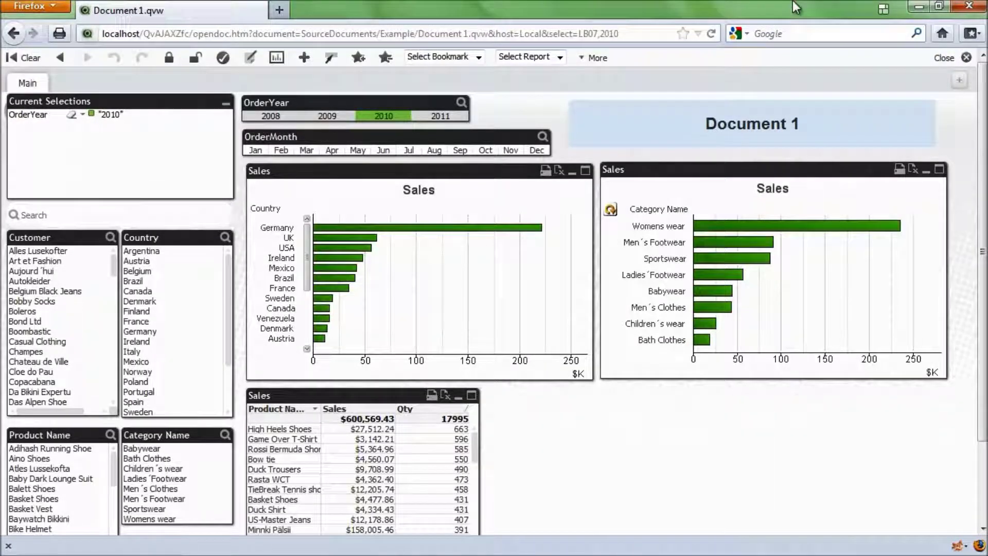
click(609, 34)
Change the address's year from 2010 to 2011 and reload Document 1 with 2011 selected
key(End)
key(BackSpace)
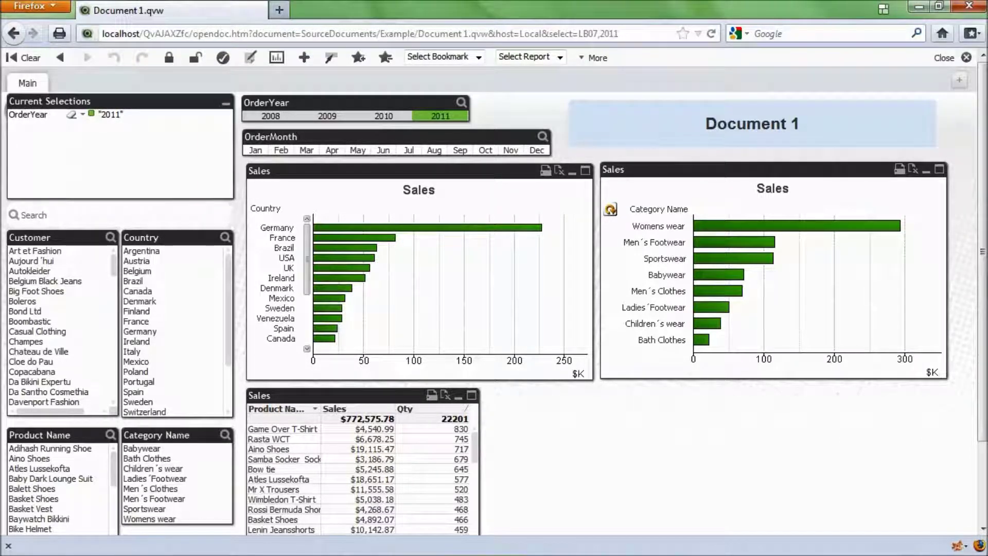
key(alt+Tab)
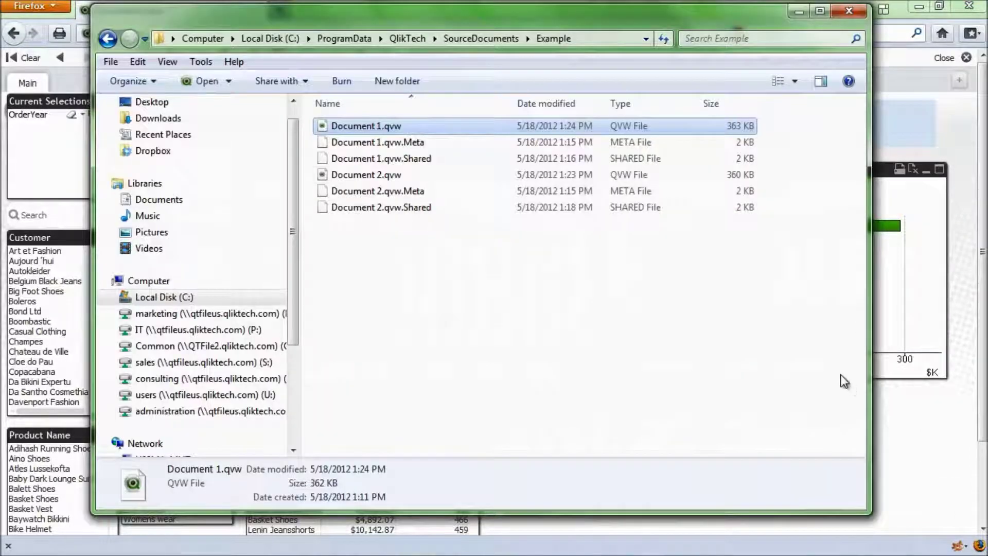
Reopen Document 1.qvw maximized and bring up the New Sheet Object list from the sheet background
double_click(360, 128)
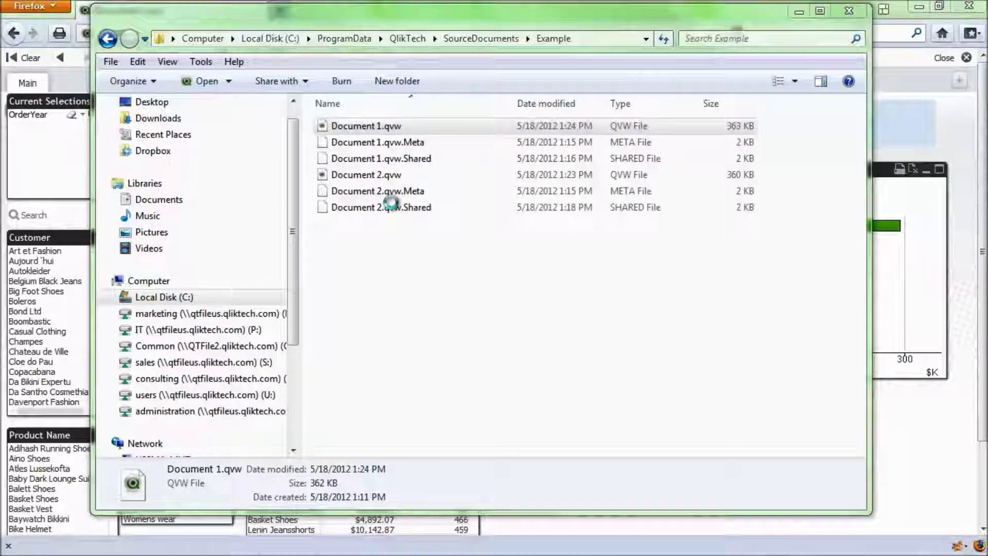
double_click(453, 49)
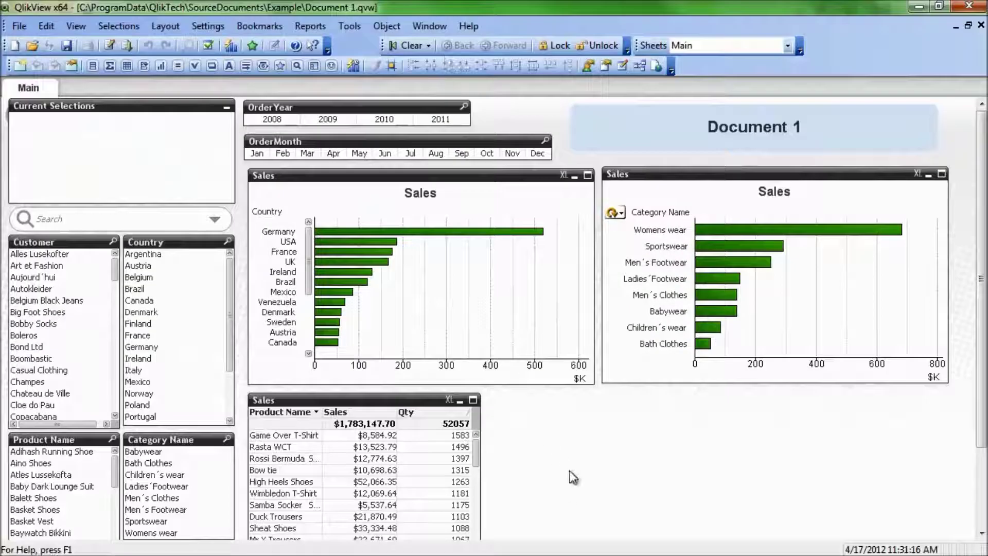
right_click(569, 436)
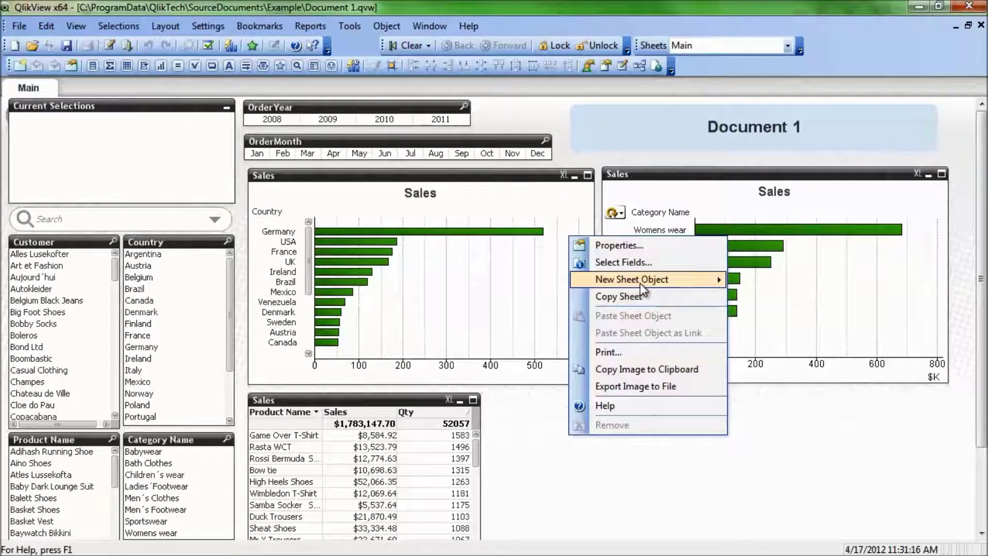
mouse_move(640, 283)
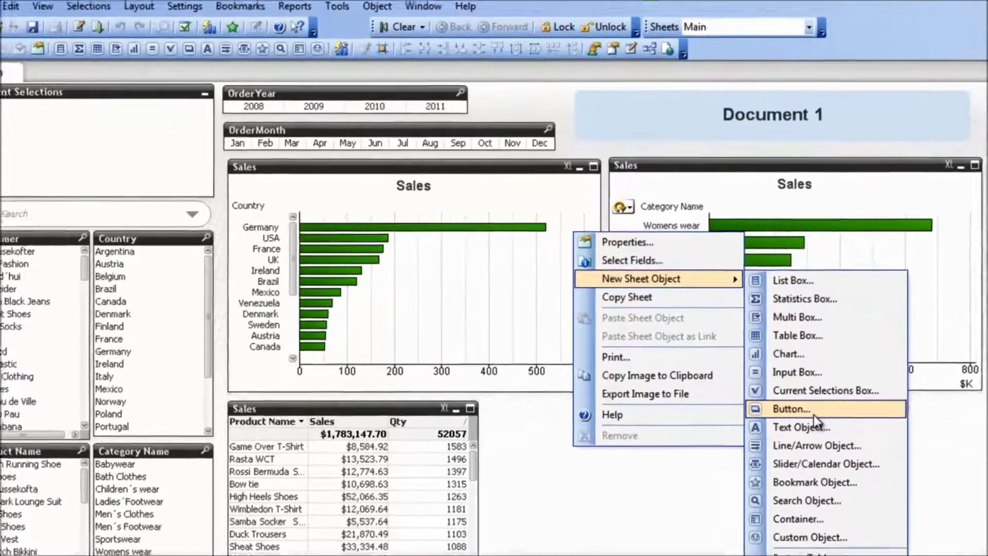
Create an 'Open Doc 2' button with an External > Open URL action and open its URL expression editor
click(792, 400)
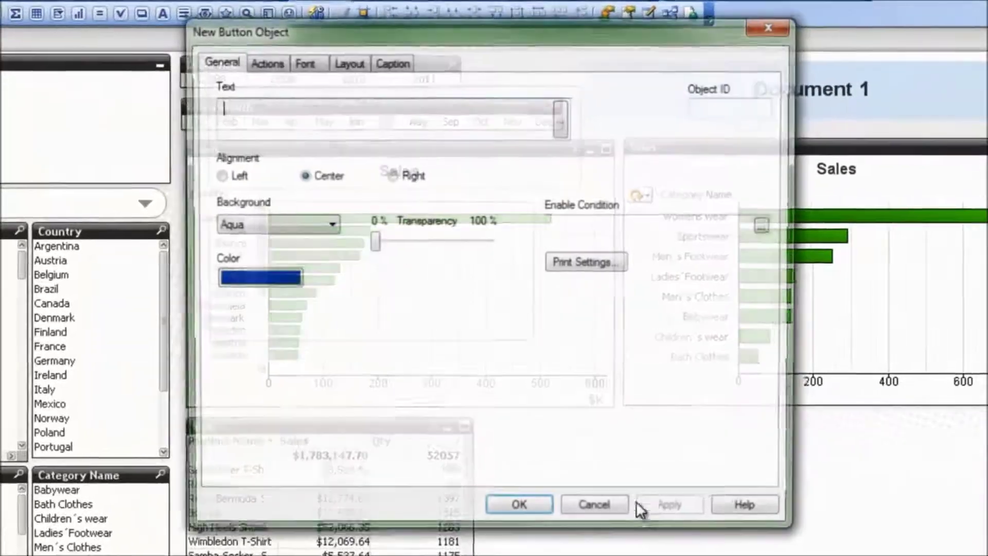
text(Open )
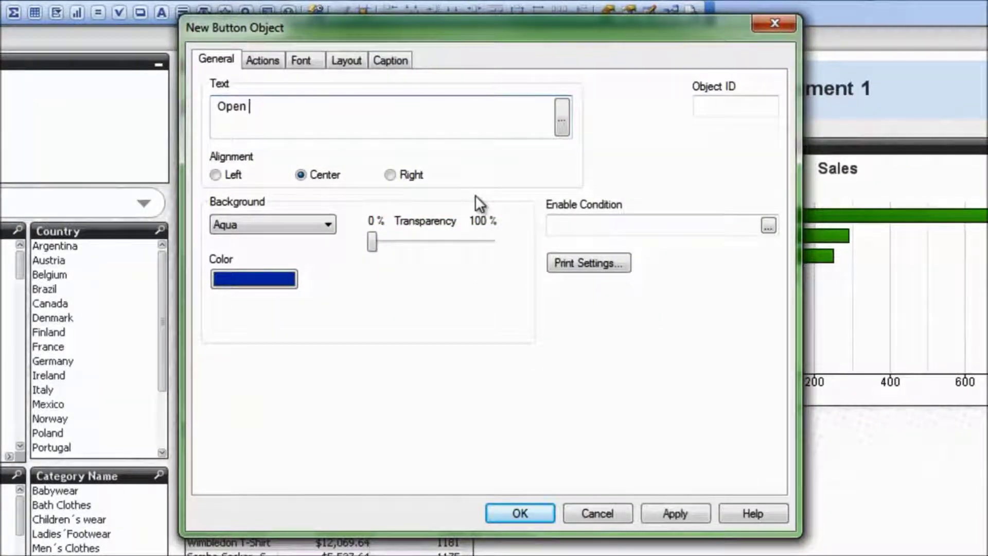
text(Doc 2)
click(263, 59)
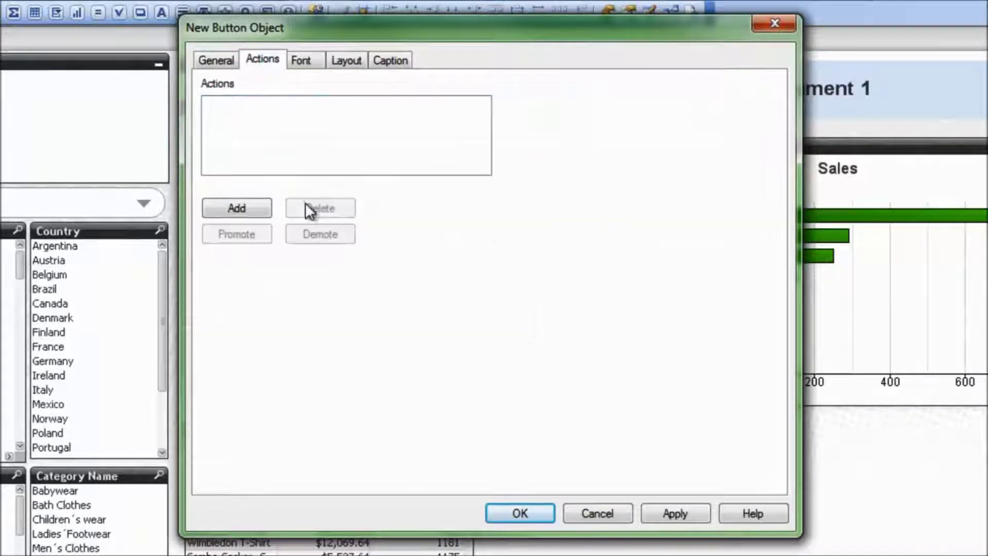
click(246, 210)
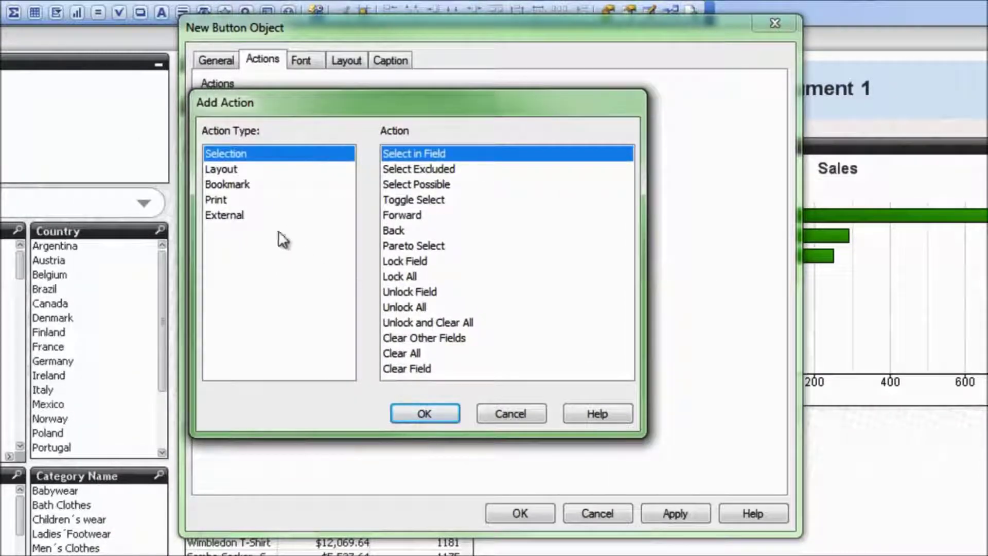
click(225, 215)
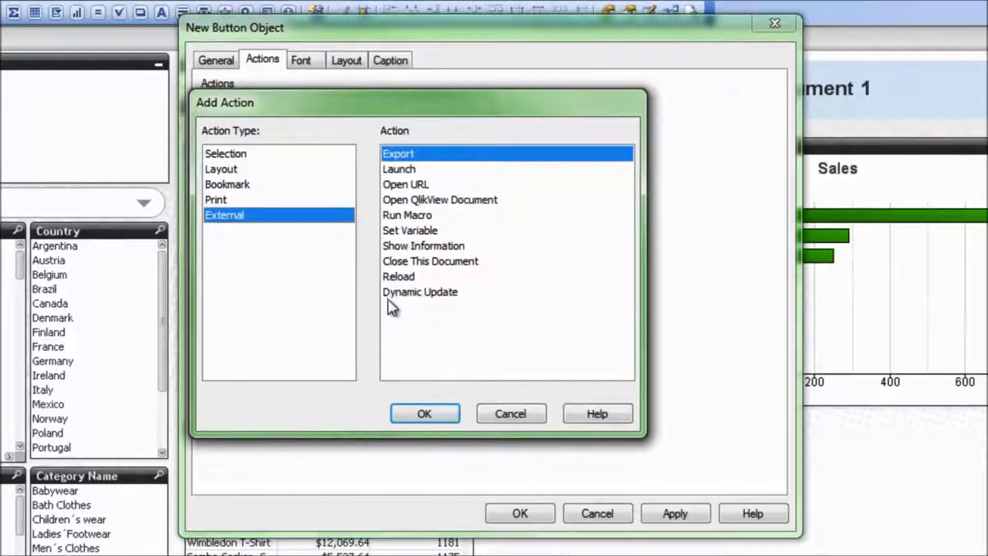
click(409, 186)
click(408, 412)
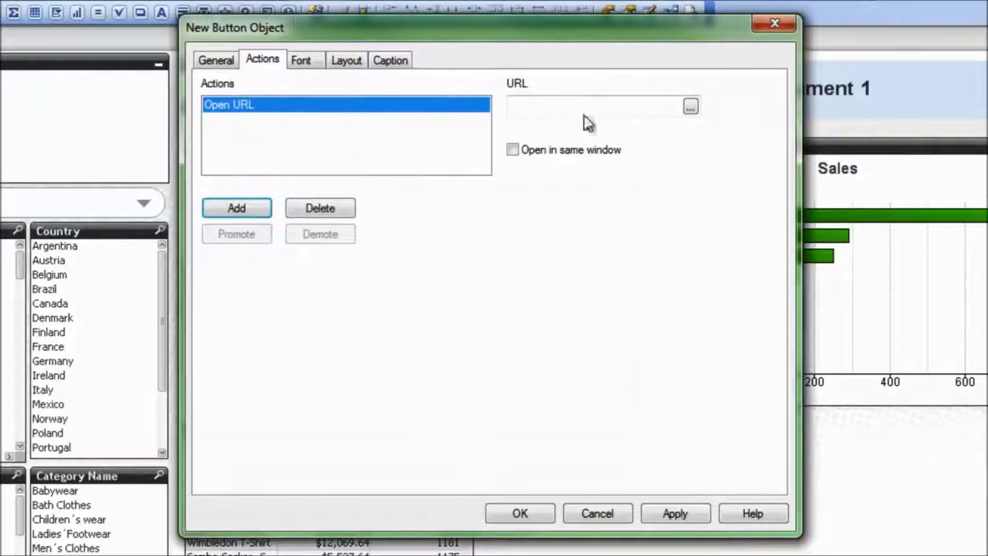
click(691, 106)
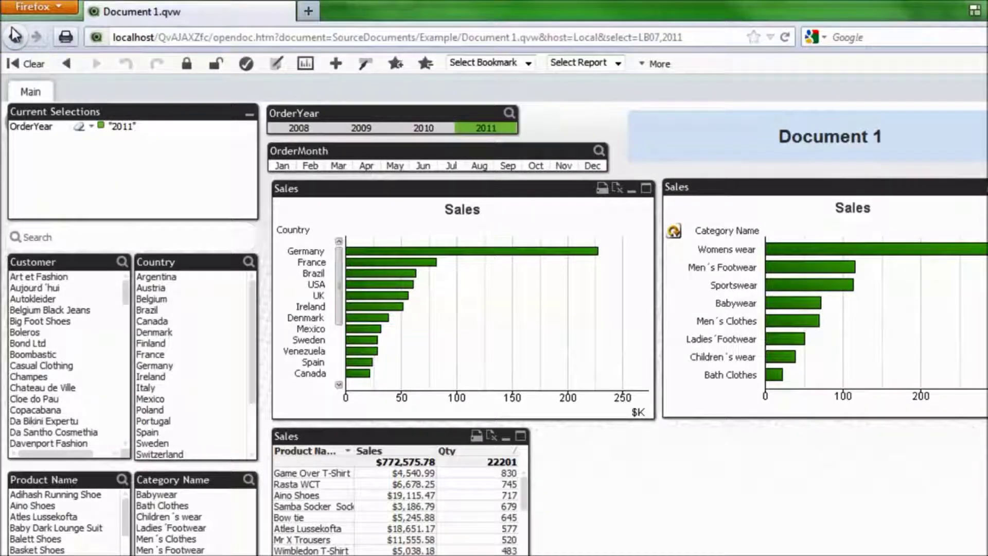
Load localhost/qlikview, open Document 2.qvw, and select its full opendoc address
click(199, 40)
key(BackSpace)
text(localhost/qlikview)
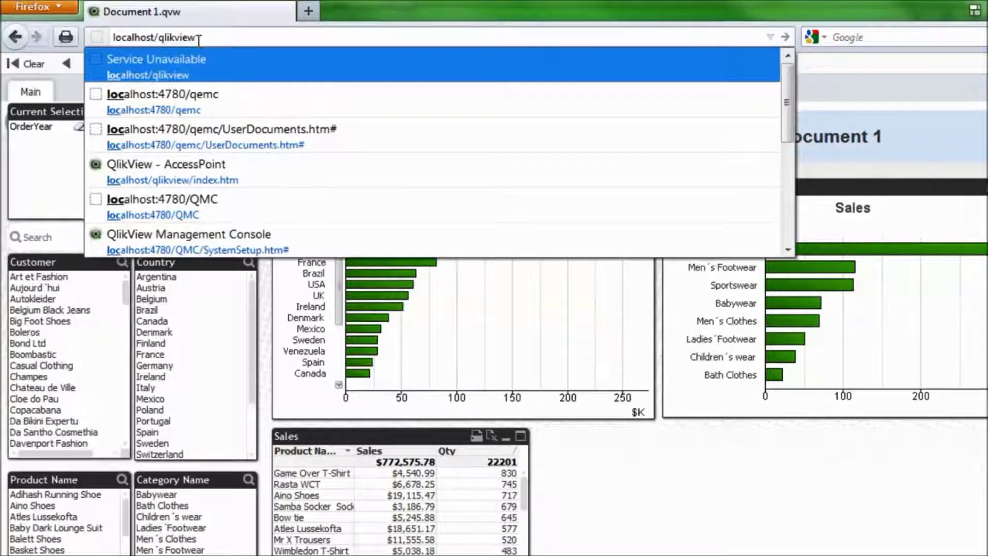
key(Return)
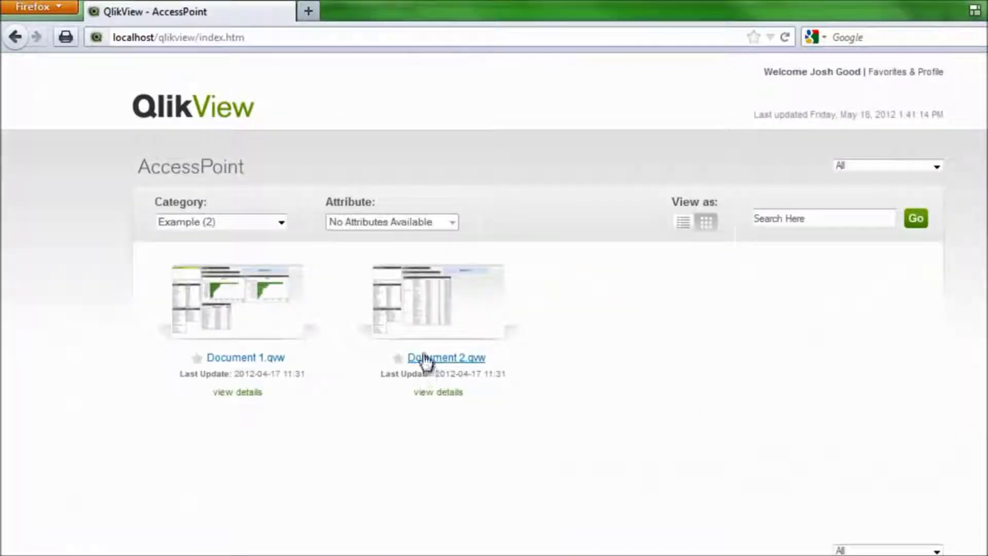
click(443, 296)
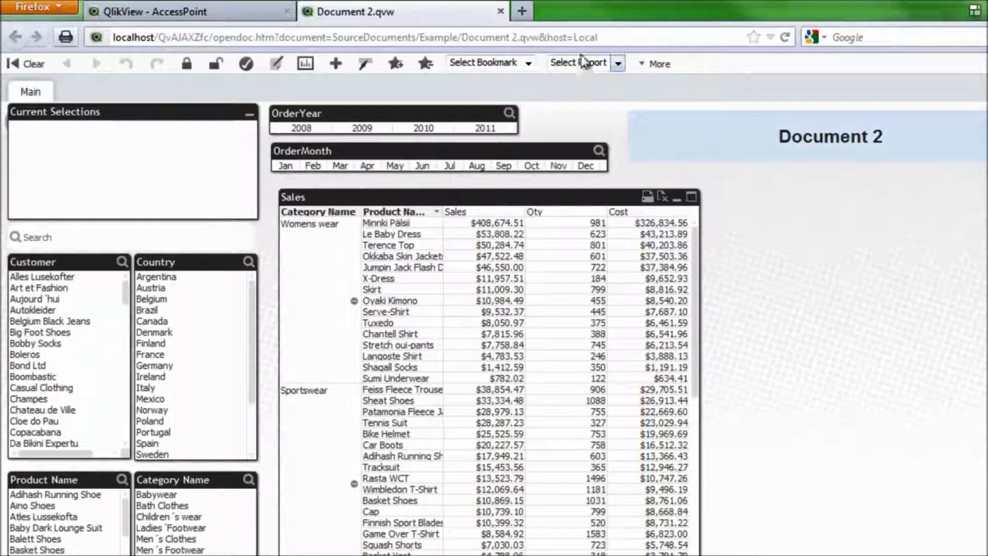
click(601, 35)
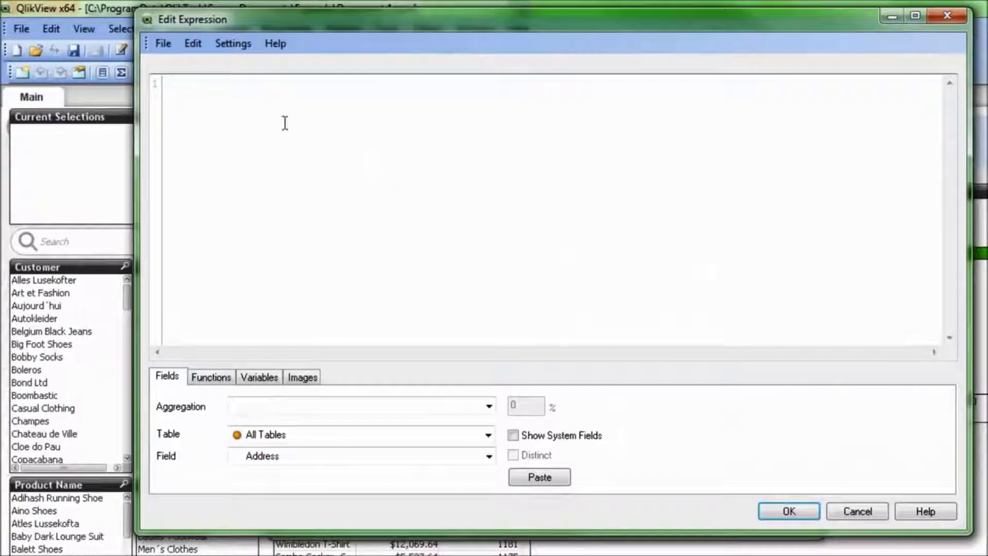
Paste Document 2's opendoc address as the URL and finish the Open Doc 2 button
text(http://localhost/QvAJAXZfc/opendoc.htm?document=SourceDocuments/Example/Document%202.qvw&host=Local)
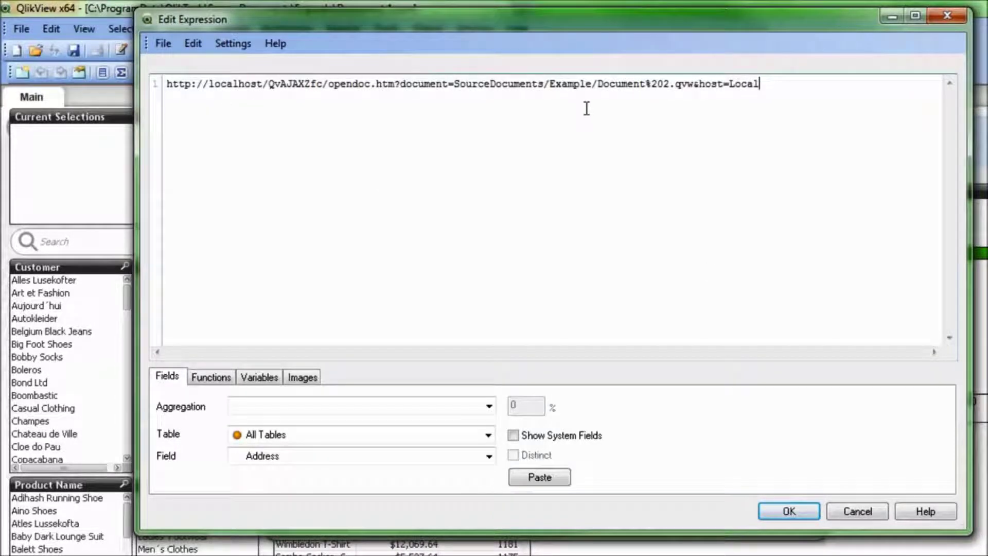
click(787, 511)
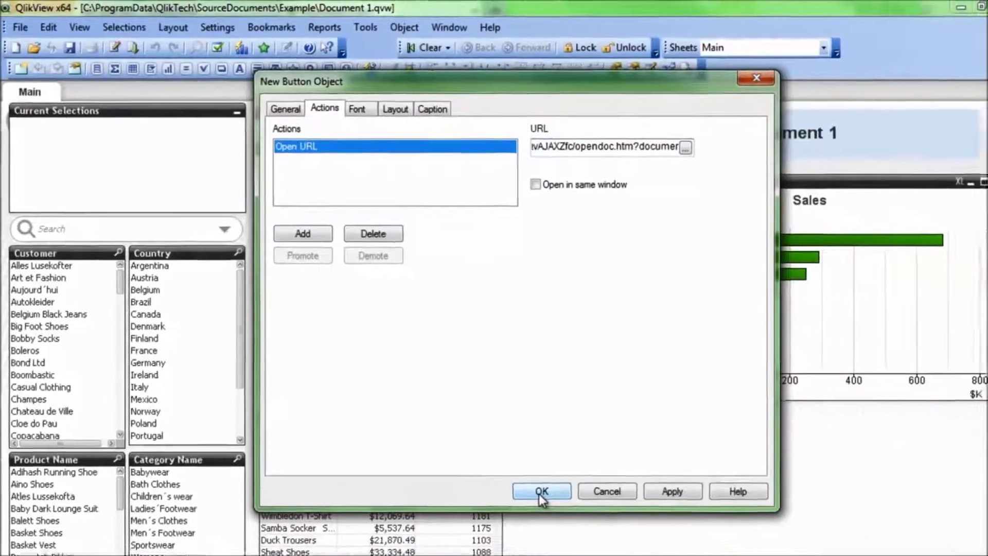
click(570, 519)
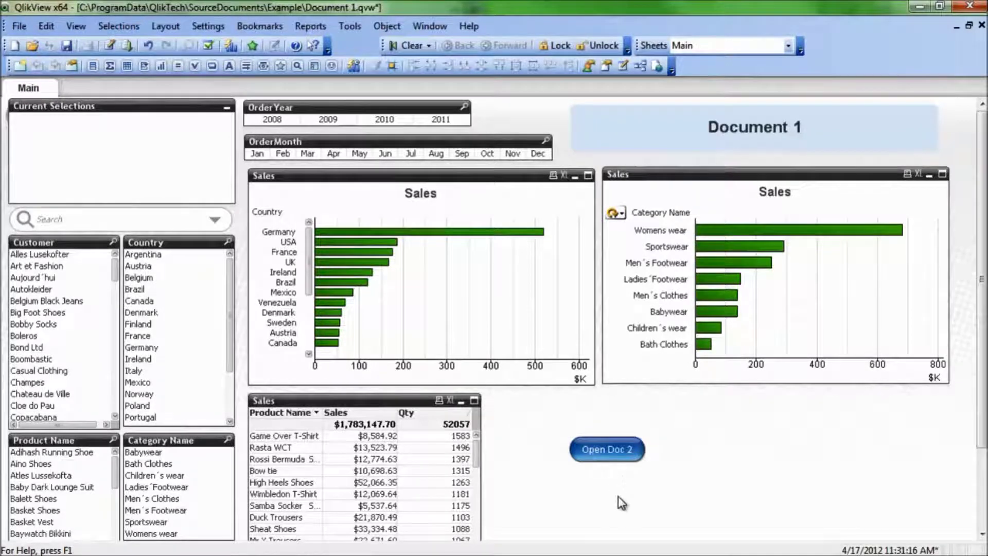
Test the Open Doc 2 button, approving the launch so Document 2 opens in the browser
click(607, 454)
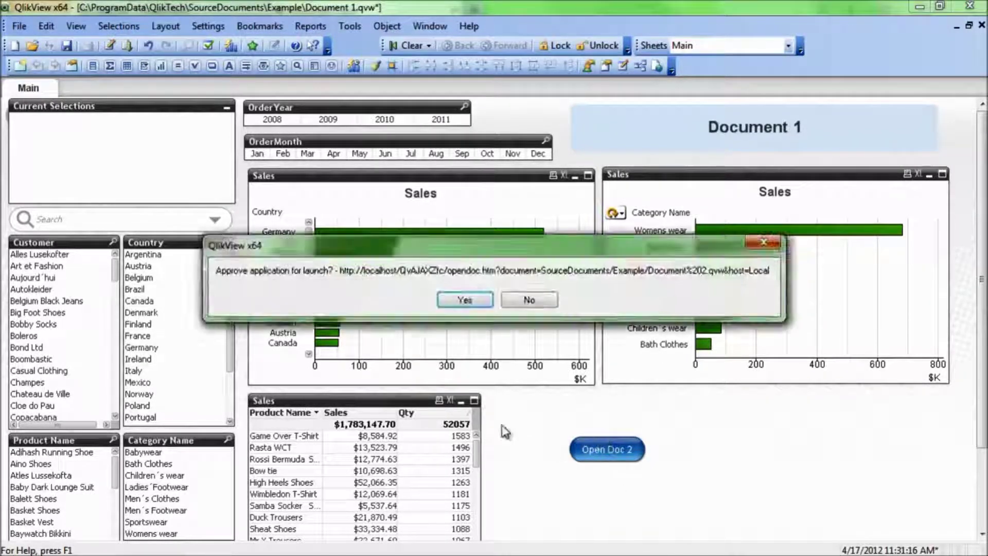
click(460, 300)
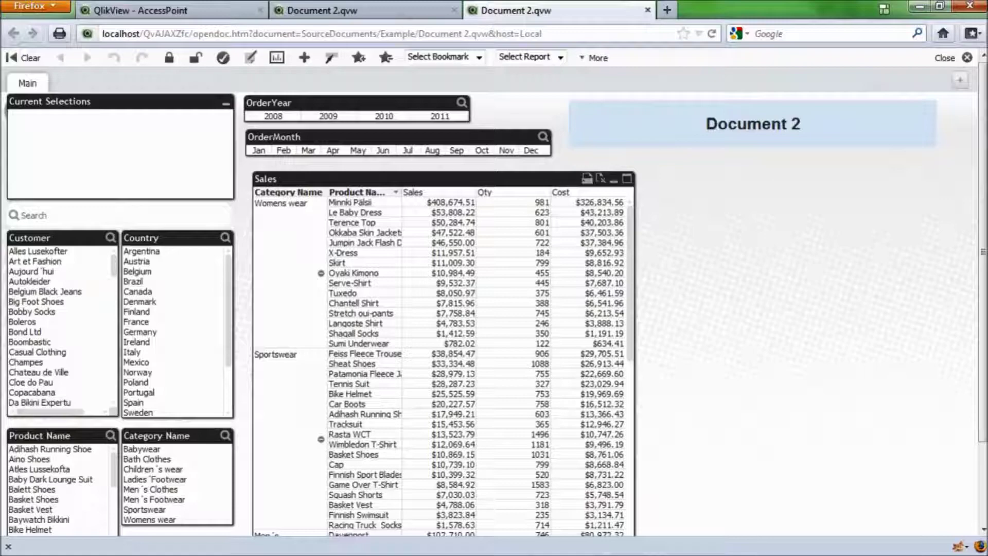
Save Document 1 in QlikView Desktop and bring the Firefox AccessPoint tab back to the front
key(alt+Tab)
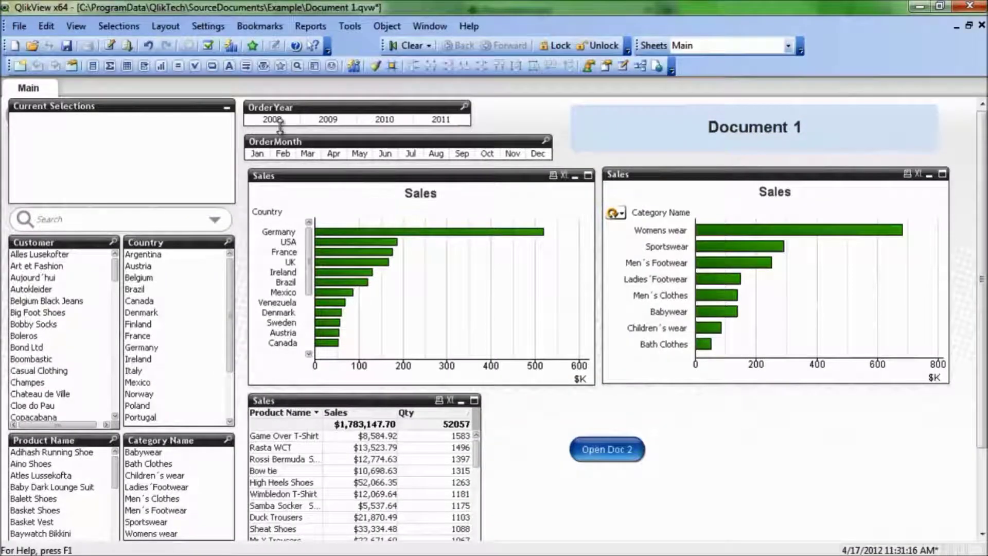
click(66, 45)
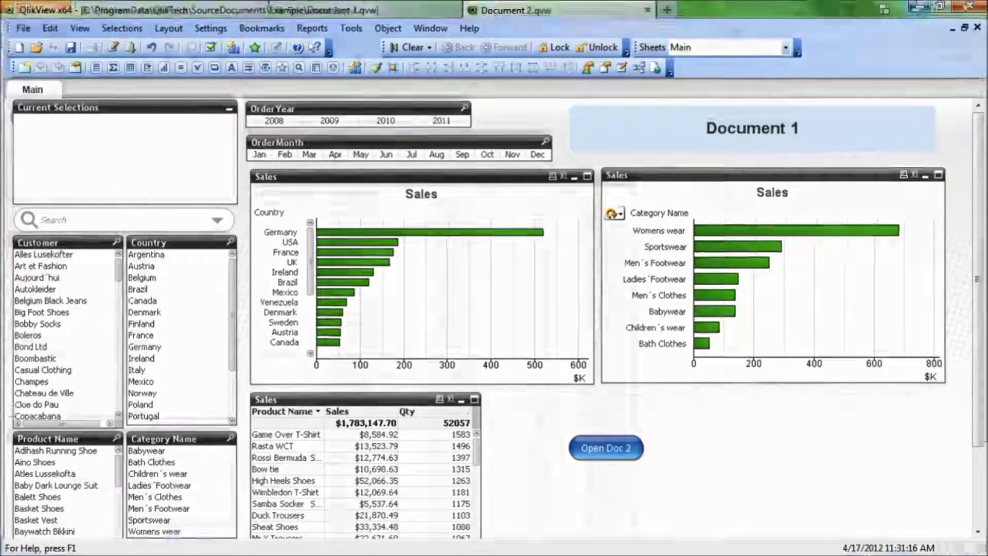
click(919, 6)
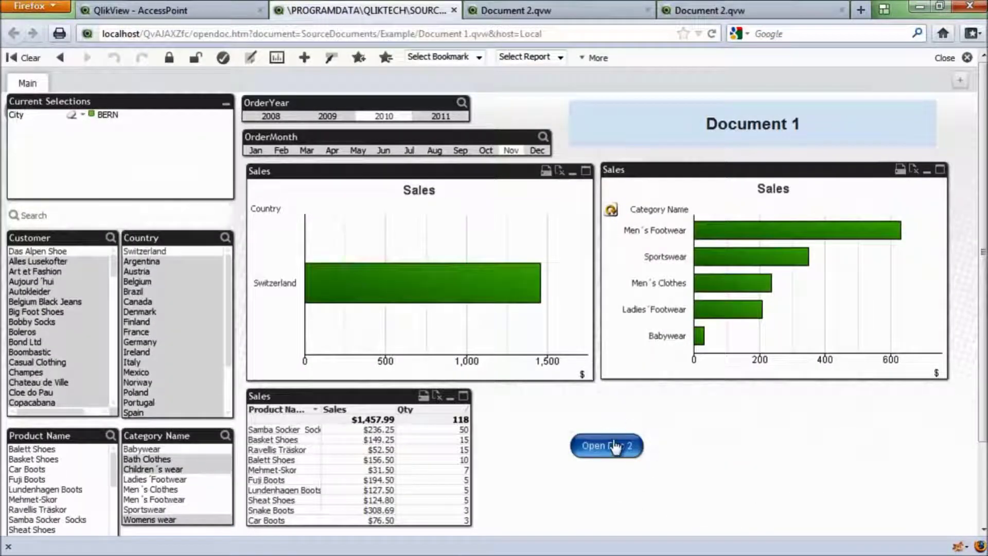
Test Open Doc 2 in the web Document 1, close the three extra Document 2 tabs, and clear City BERN
click(614, 446)
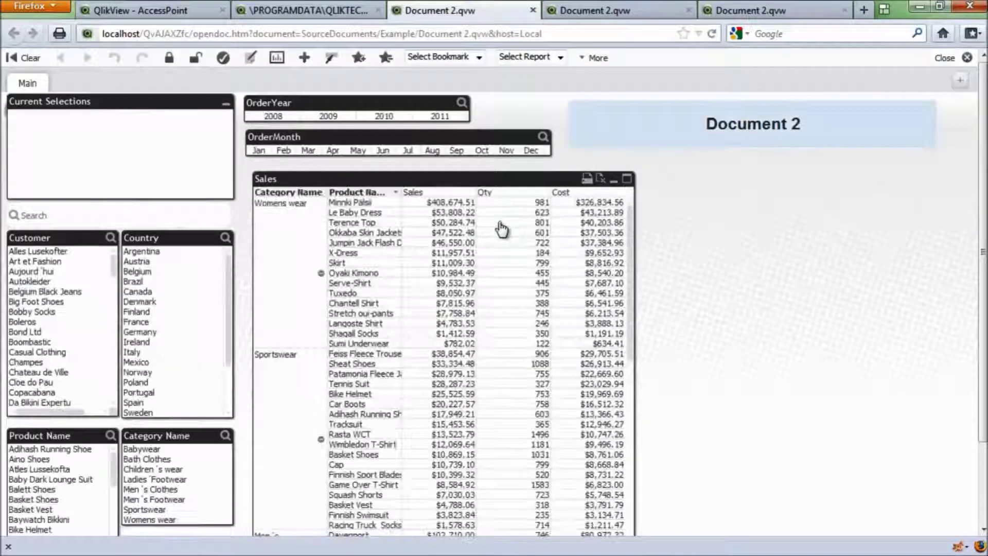
click(533, 10)
click(534, 10)
click(534, 11)
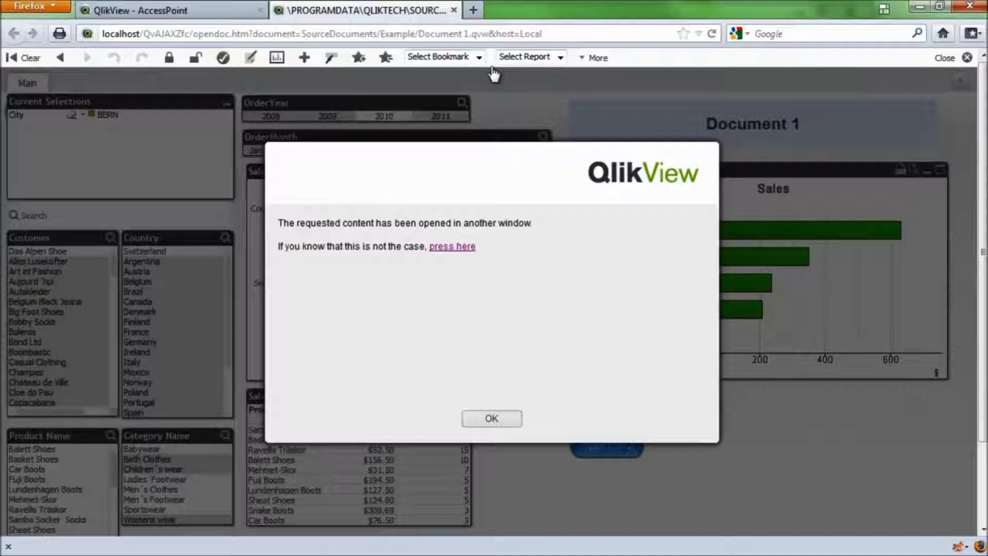
click(493, 421)
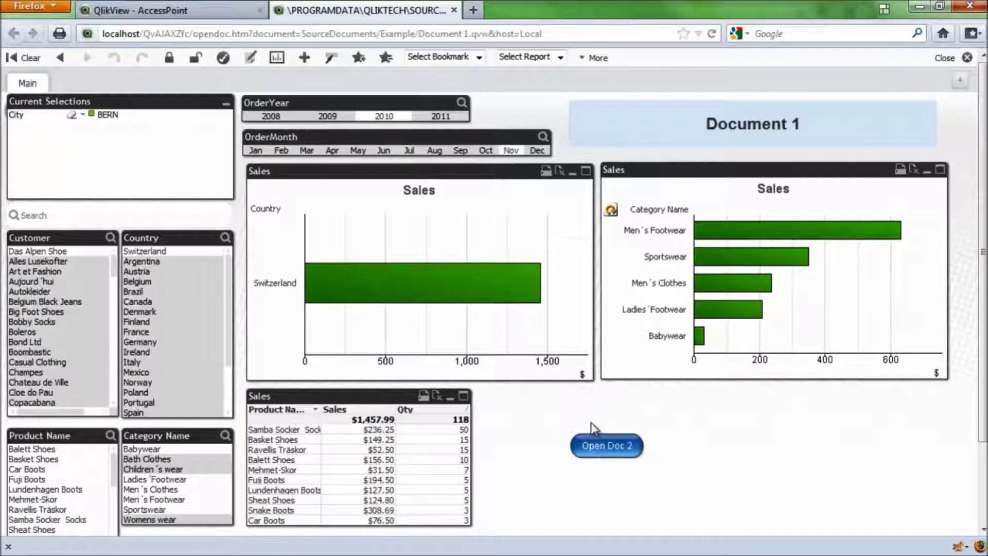
click(73, 116)
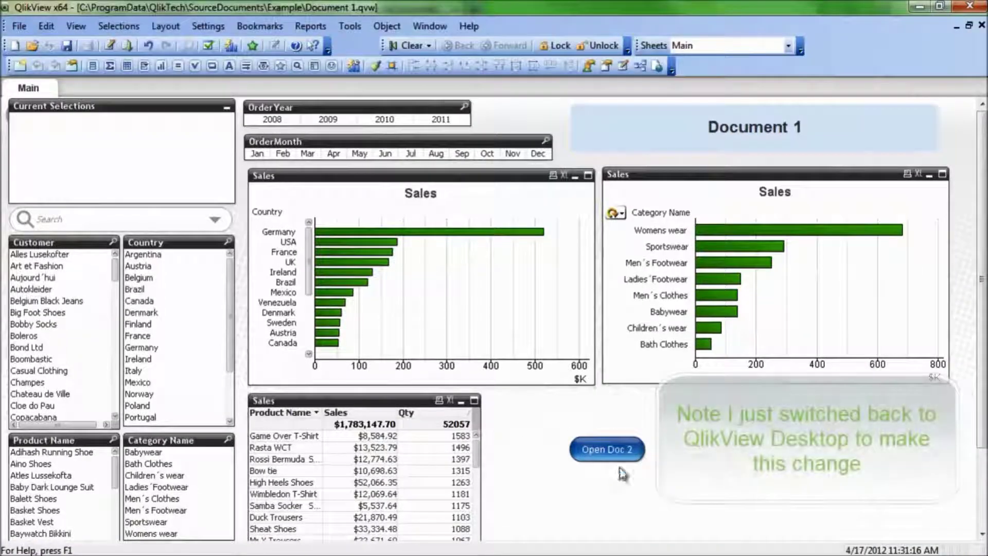
Open the Open Doc 2 button's properties and edit its URL in the expression editor
right_click(599, 446)
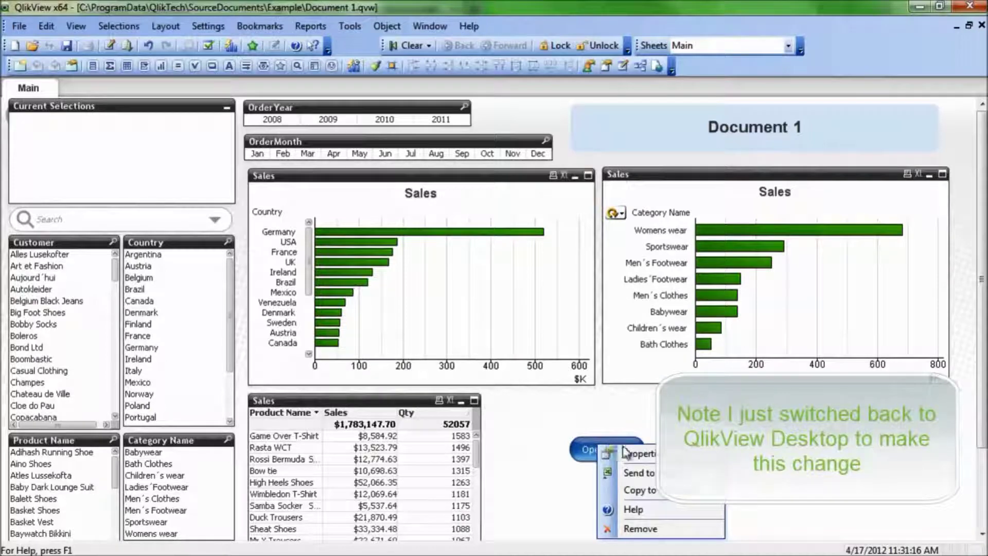
click(637, 454)
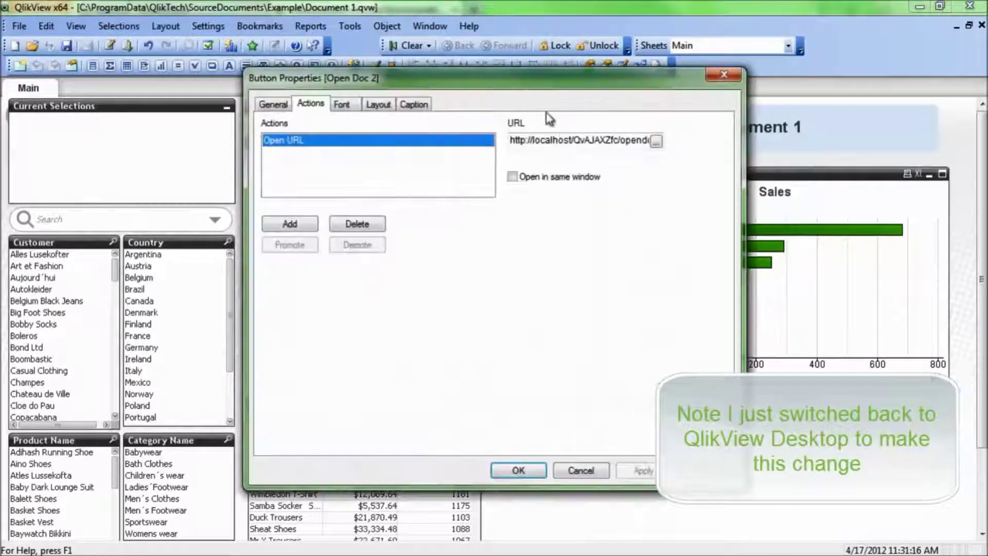
click(655, 137)
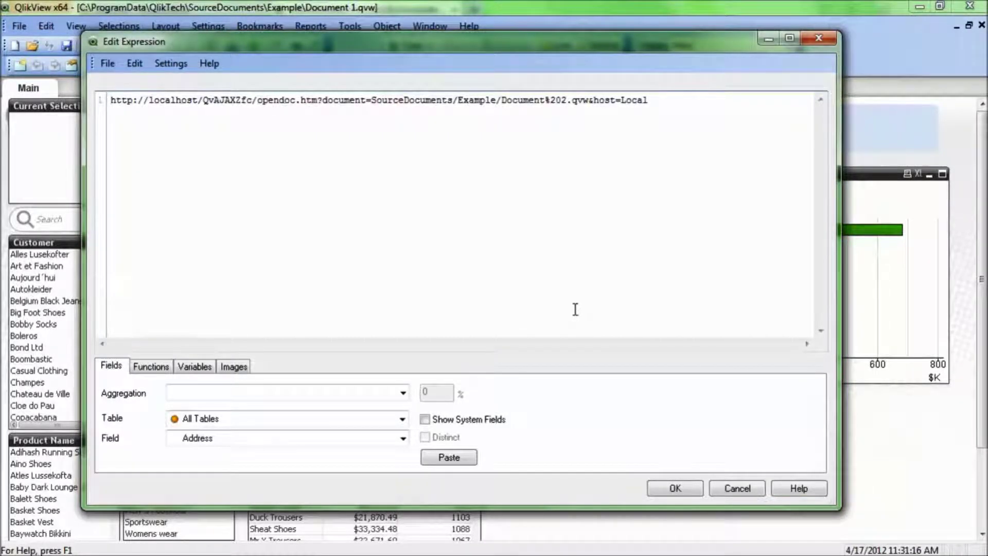
Append &select=LB07,2010 to the Document 2 opendoc URL string
text(=)
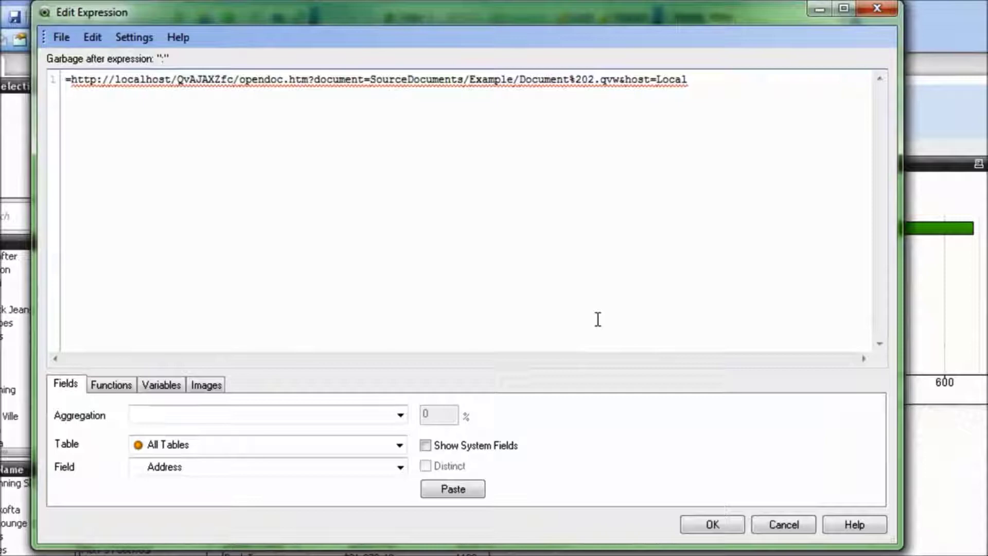
text(')
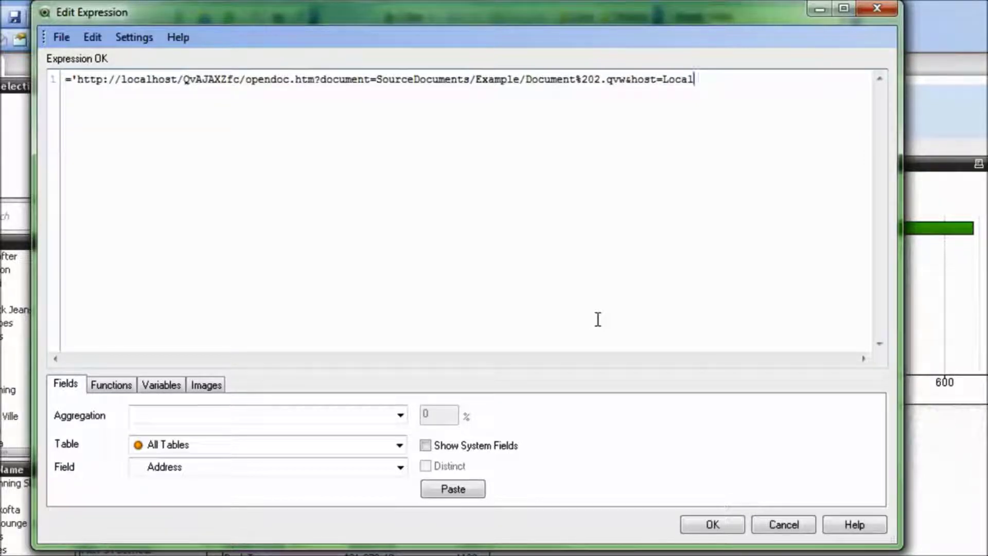
text(ect=LB)
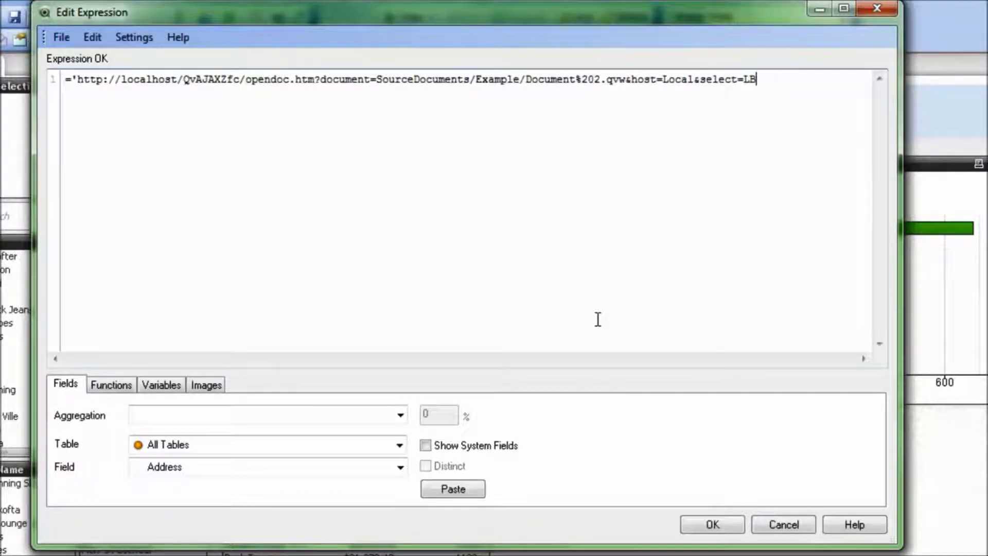
text(07,2010)
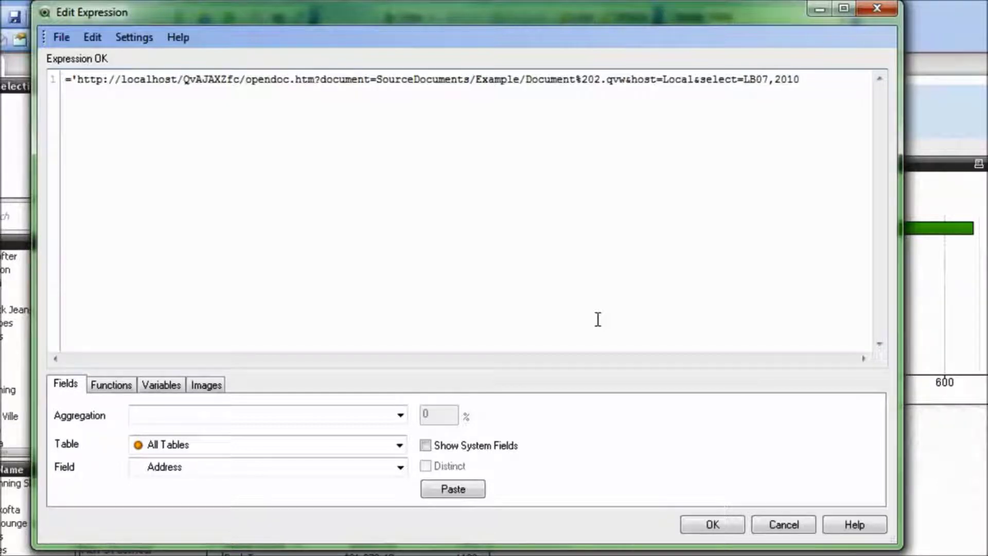
text(7m,2010;)
Replace the fixed 2010 with ' & Max(OrderYear) in the URL expression and accept it
key(BackSpace)
text(' )
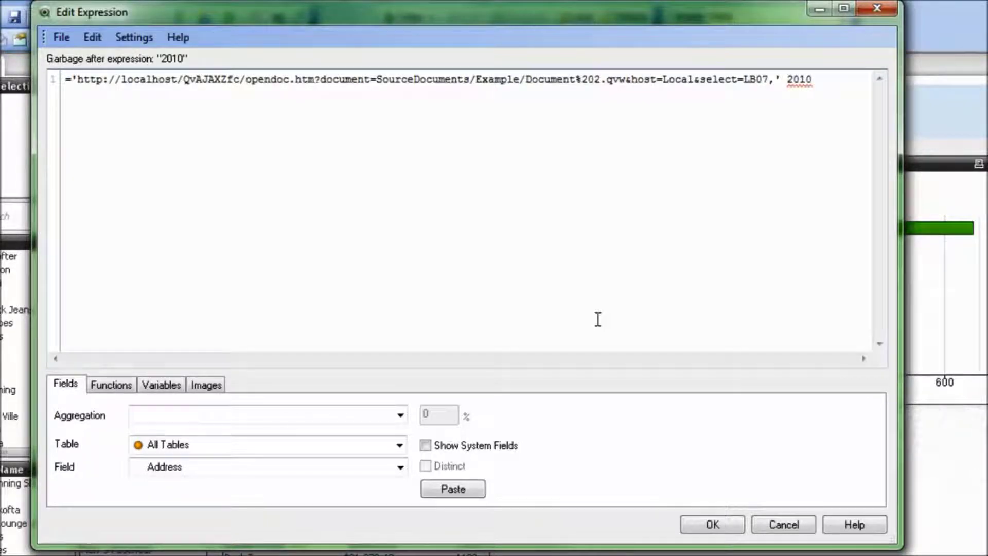
text(& M)
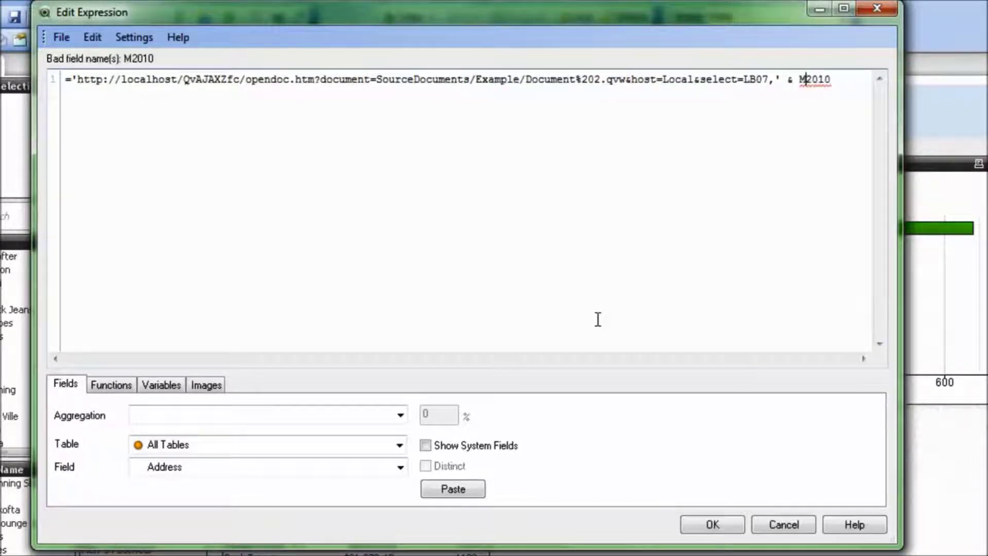
text(Ax)
key(BackSpace)
key(BackSpace)
text(ax()
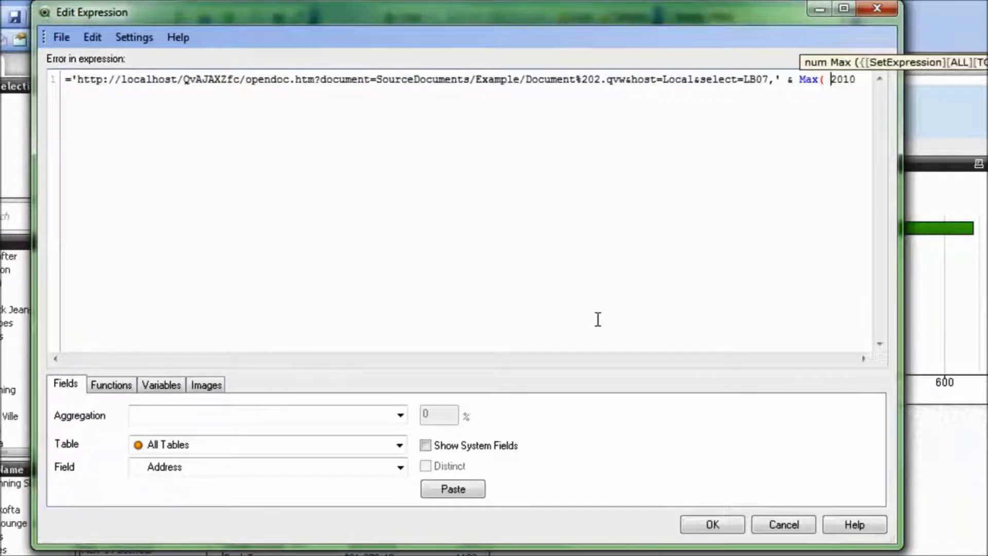
key(Delete)
key(Delete)
key(Delete)
text(Ord)
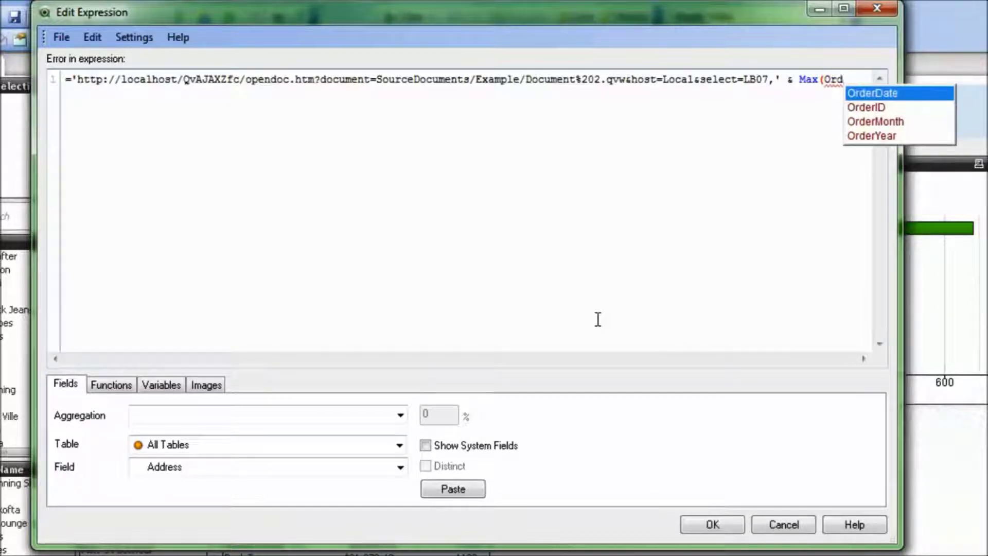
key(Down)
key(Down)
key(Down)
key(Return)
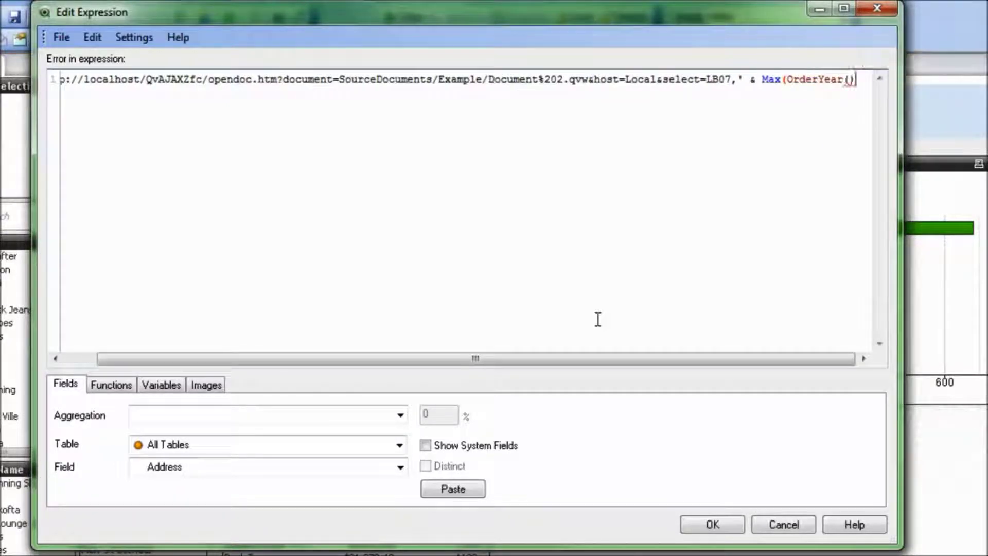
key(BackSpace)
text())
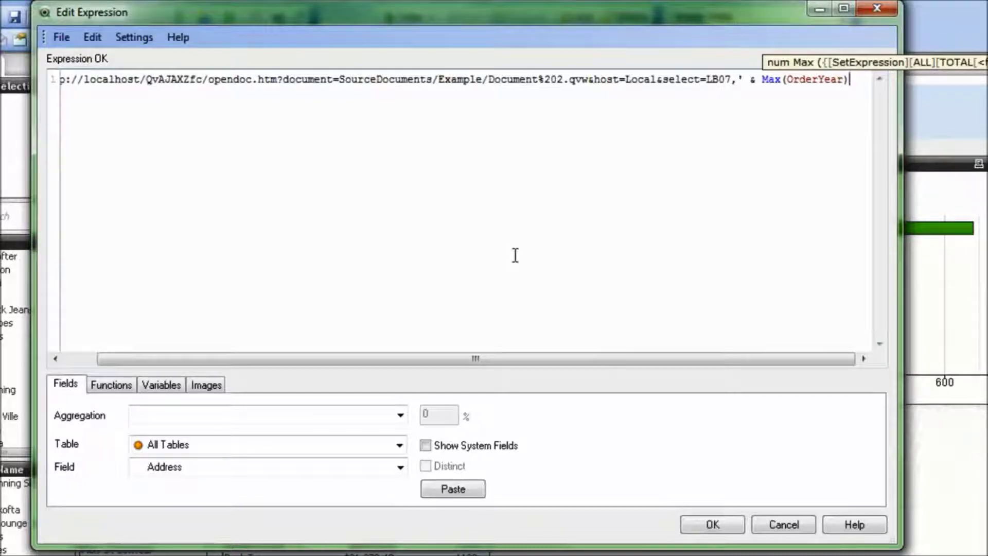
click(712, 524)
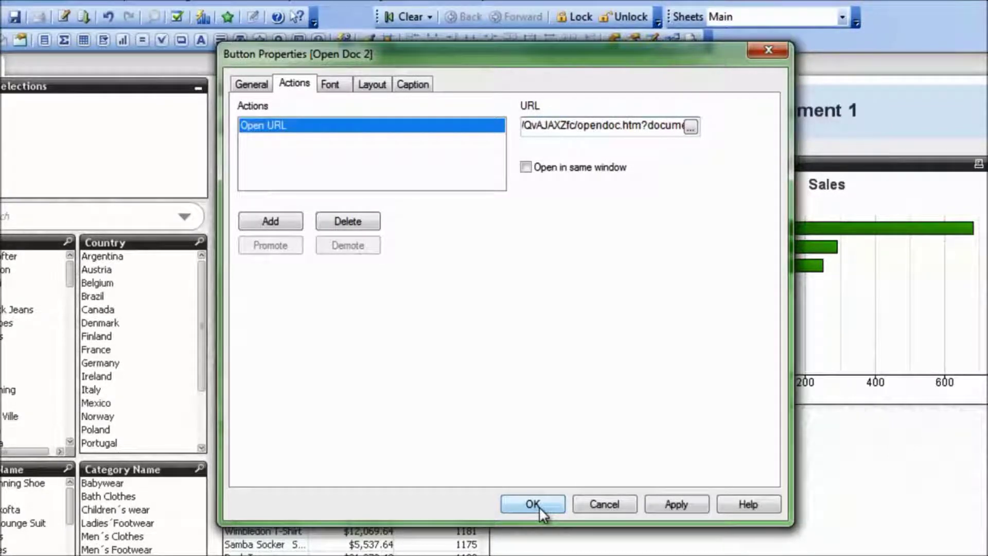
Apply the button's URL settings and test Open Doc 2, declining the 2011 Document 2 launch
click(533, 504)
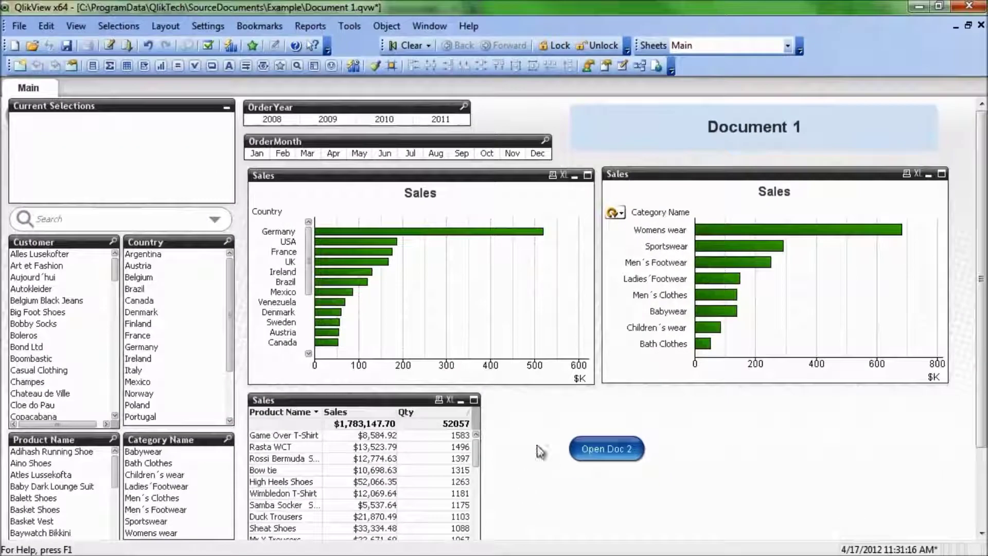
click(605, 476)
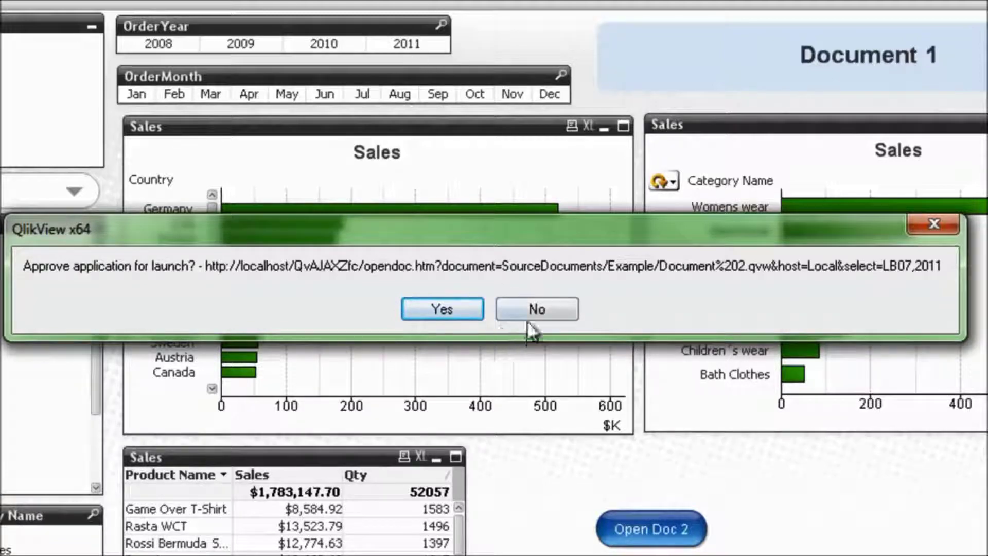
click(537, 309)
Select OrderYear 2009 and launch Document 2 in the browser with that year
click(241, 45)
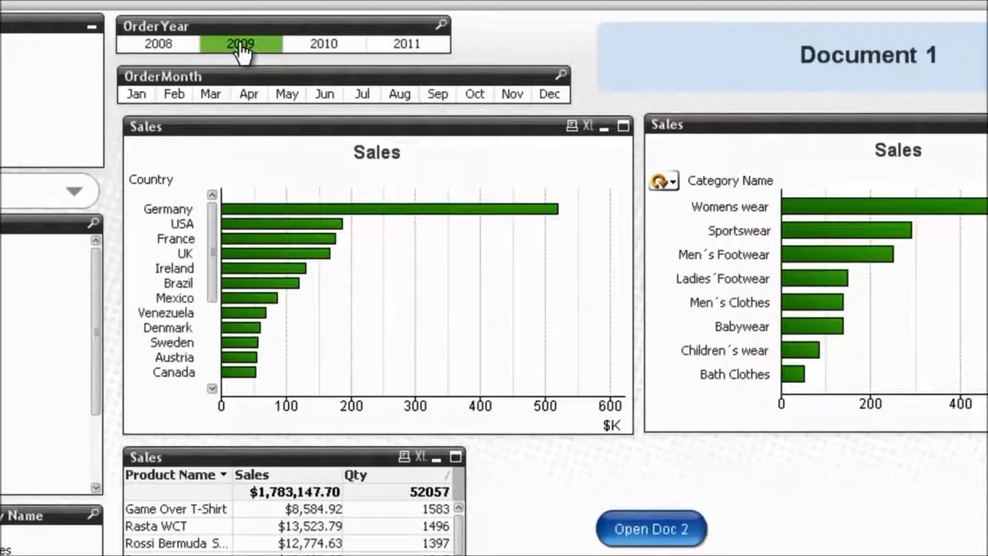
click(627, 529)
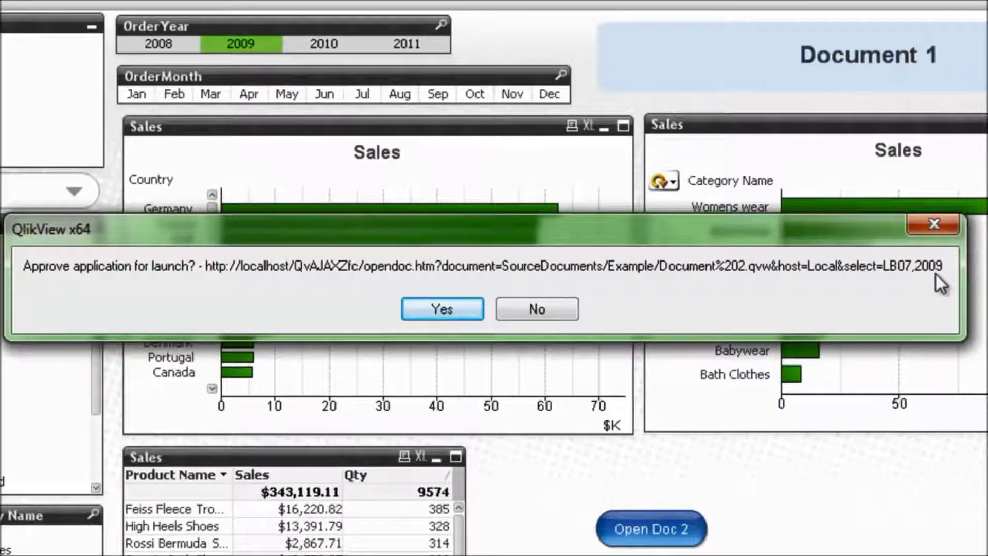
click(434, 307)
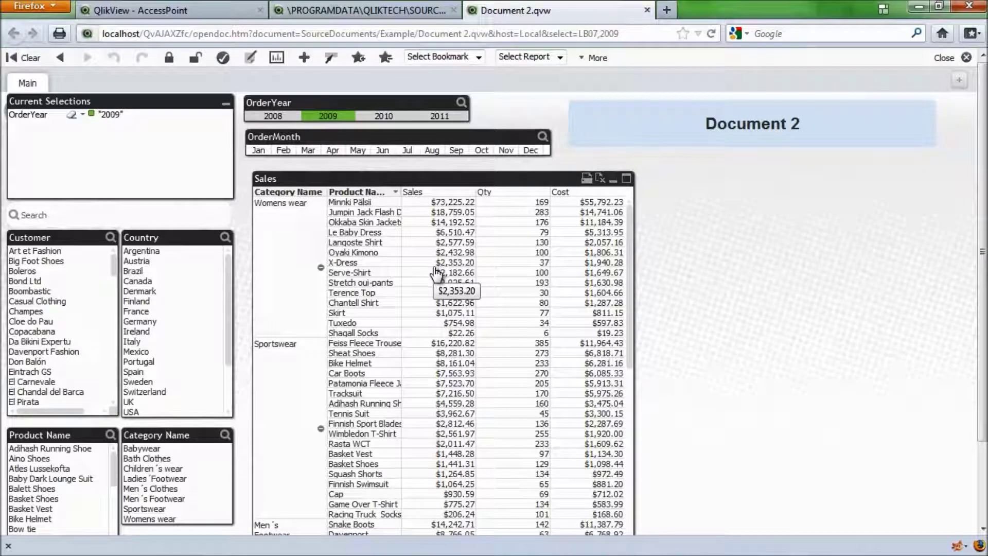
Save Document 1 in QlikView Desktop, then close the source-documents and Document 2 tabs in Firefox
click(916, 9)
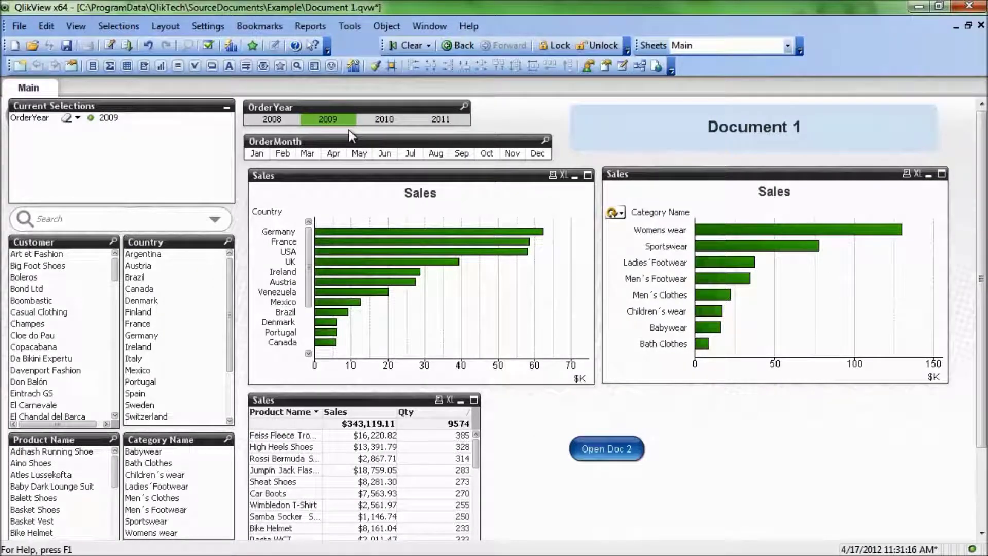
click(66, 46)
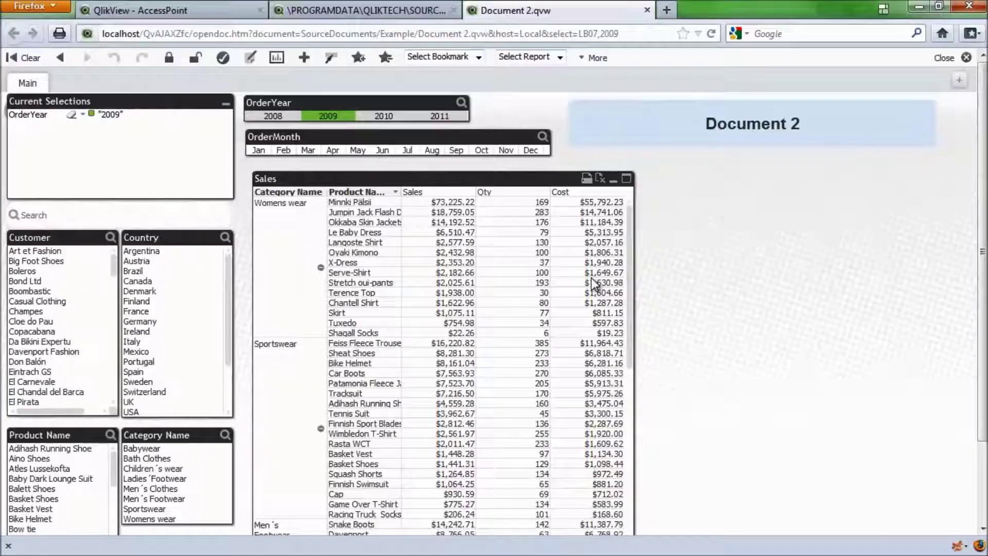
click(456, 11)
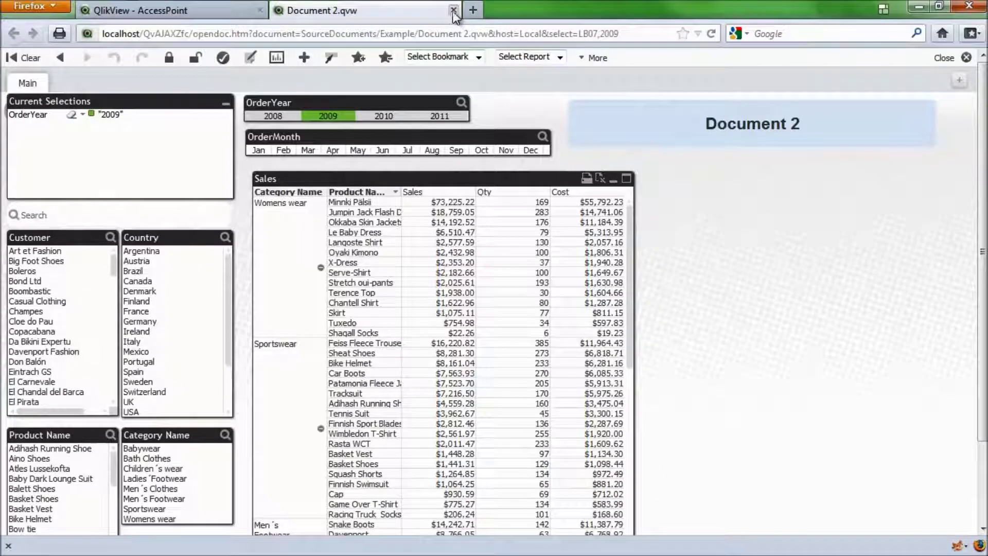
click(456, 11)
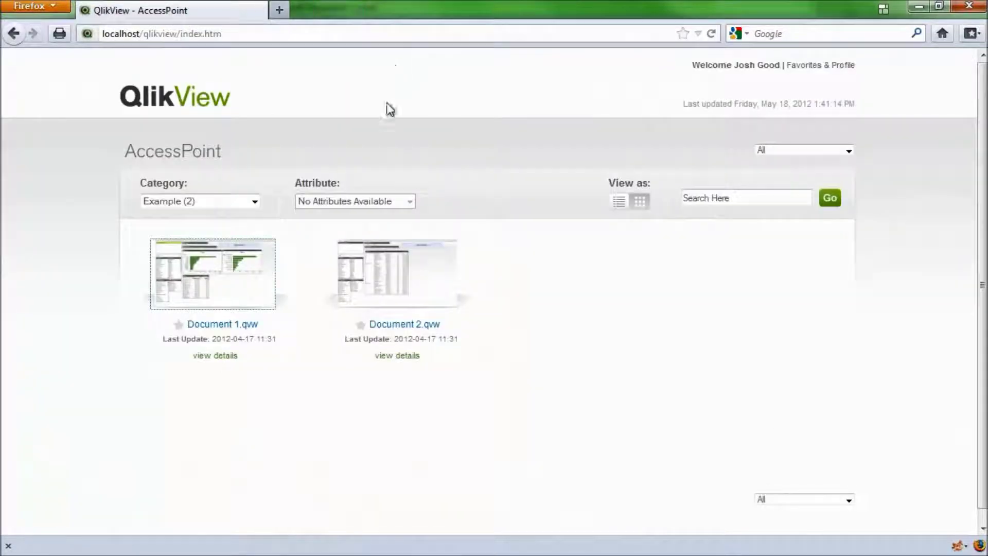
Open Document 1 in AccessPoint, select OrderYear 2010, launch Open Doc 2, and close that Document 2 tab
click(207, 283)
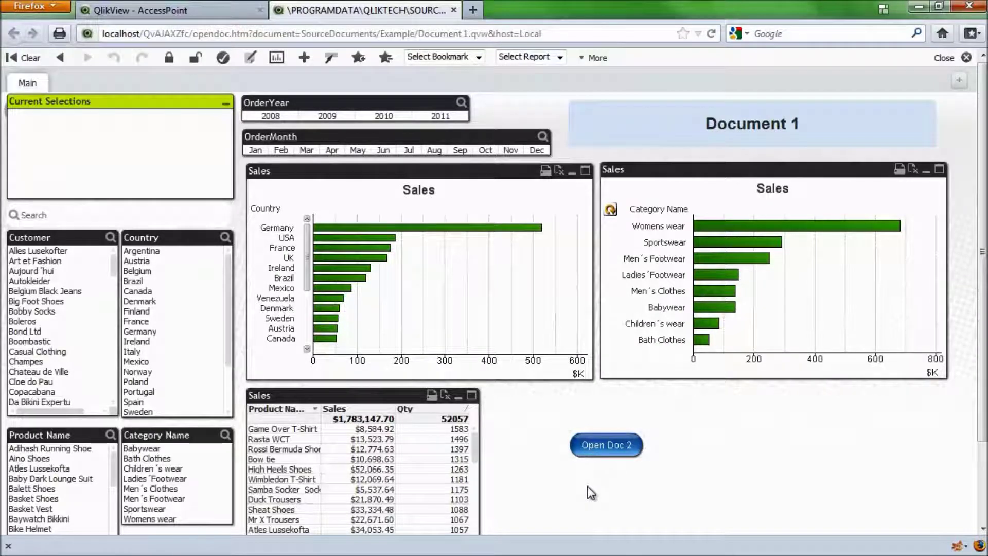
click(384, 116)
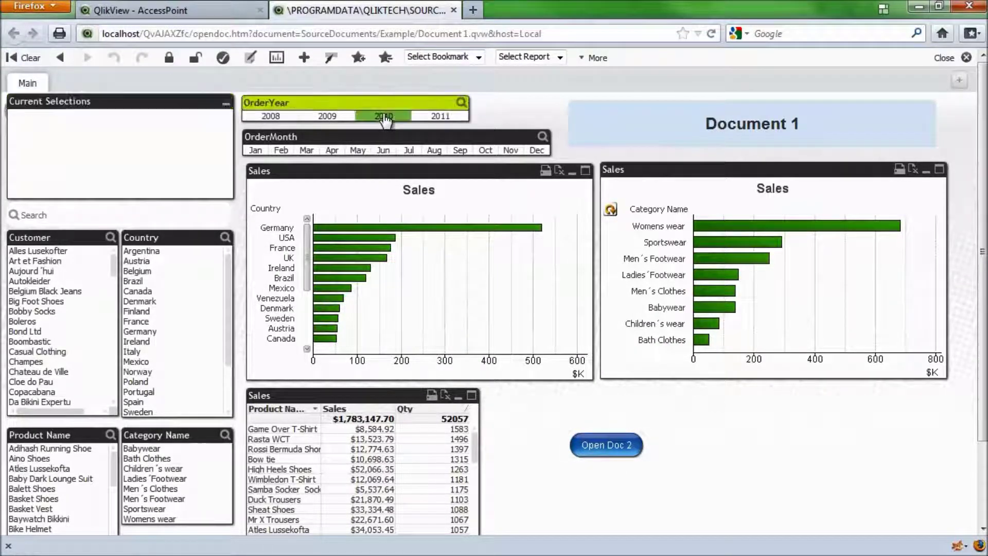
click(602, 447)
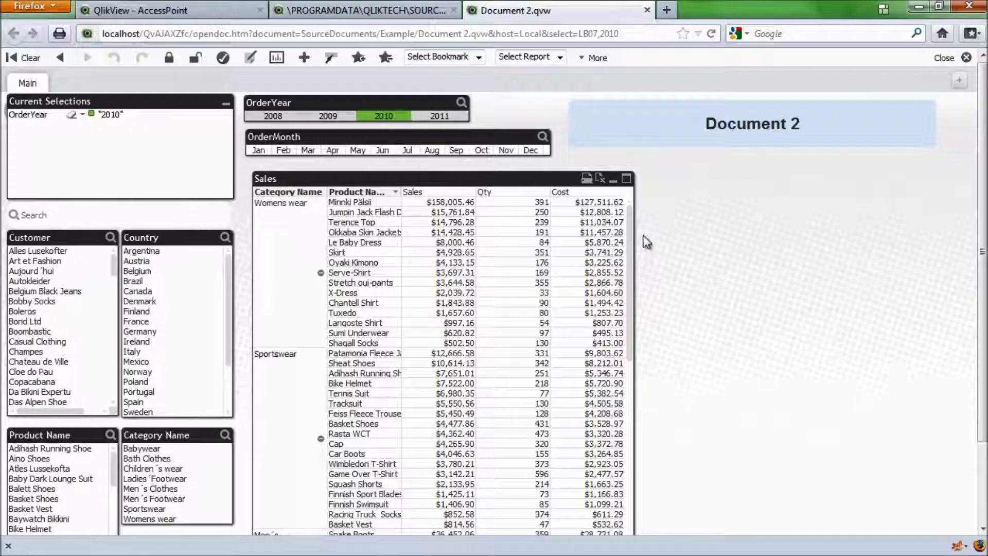
click(647, 10)
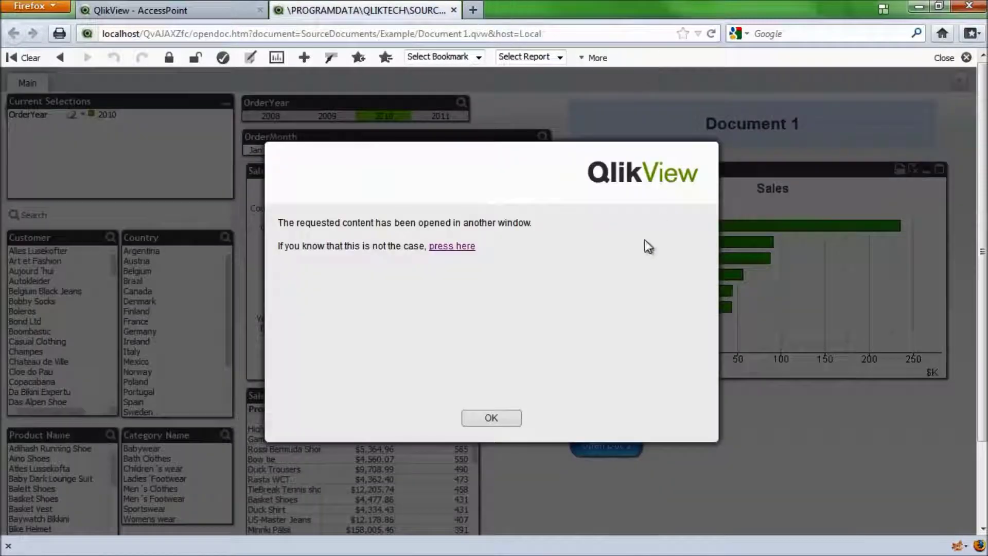
Dismiss the notice, select OrderYear 2009, and open Document 2 filtered to 2009
click(495, 417)
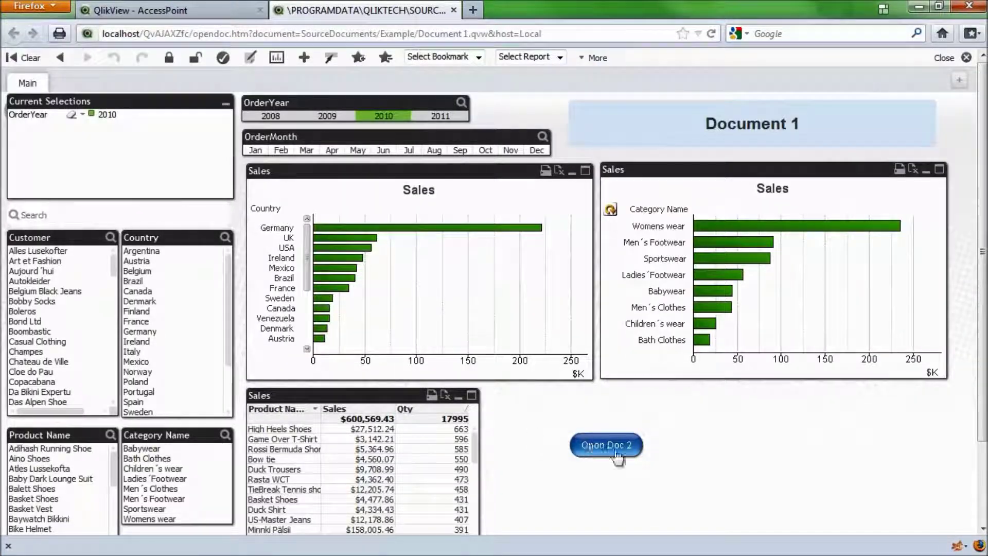
click(322, 113)
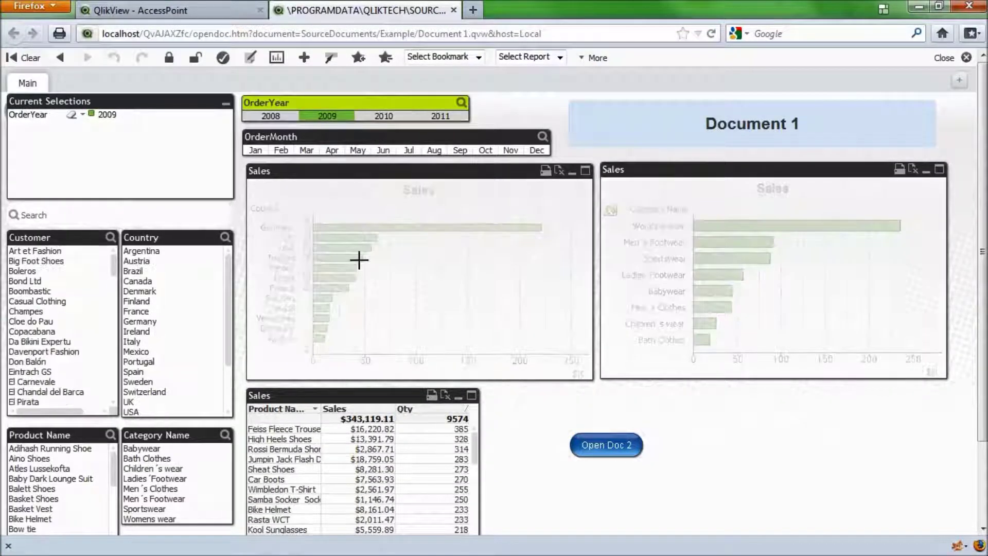
click(612, 448)
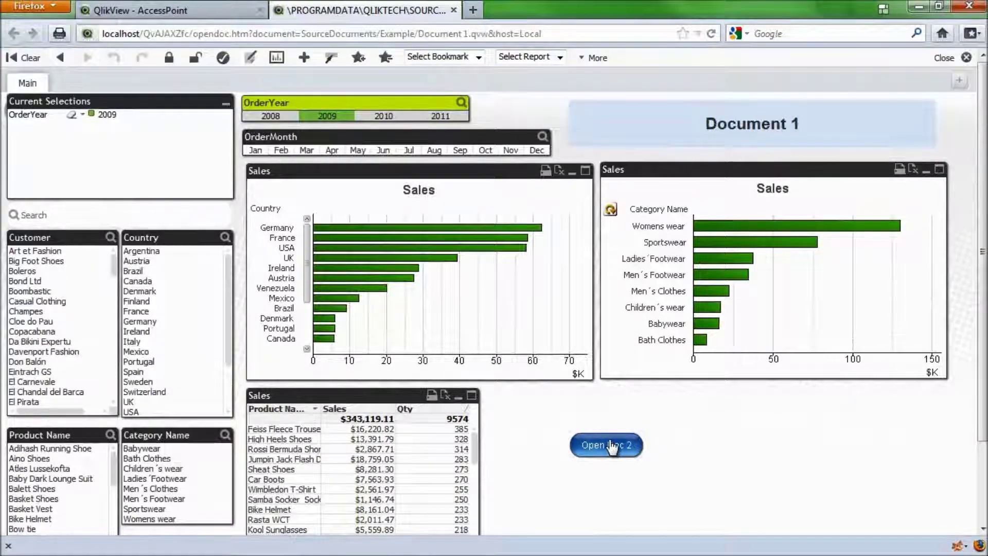